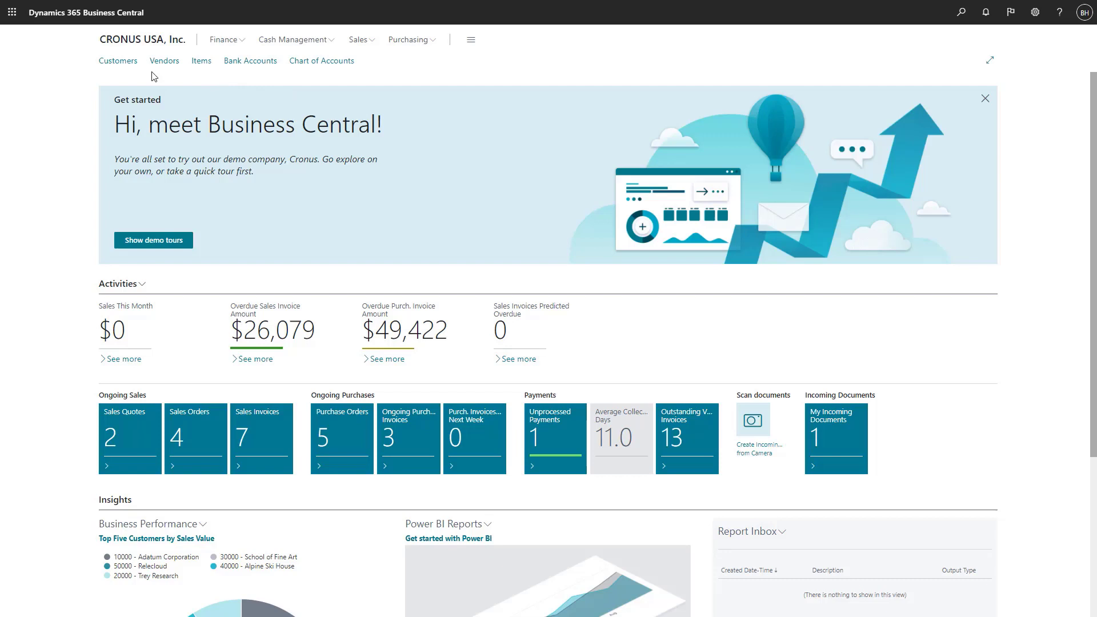
Step: Open Adatum Corporation's customer card and start a new Word template from Apply Word Template
{"action": "left_click", "coordinate": [126, 61]}
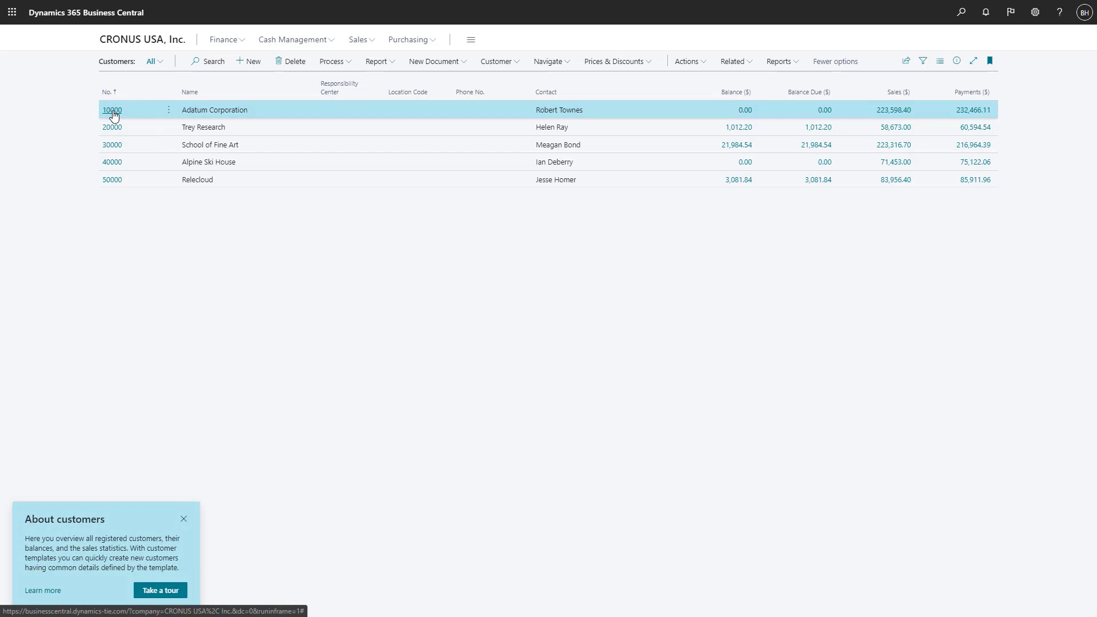
{"action": "left_click", "coordinate": [113, 115]}
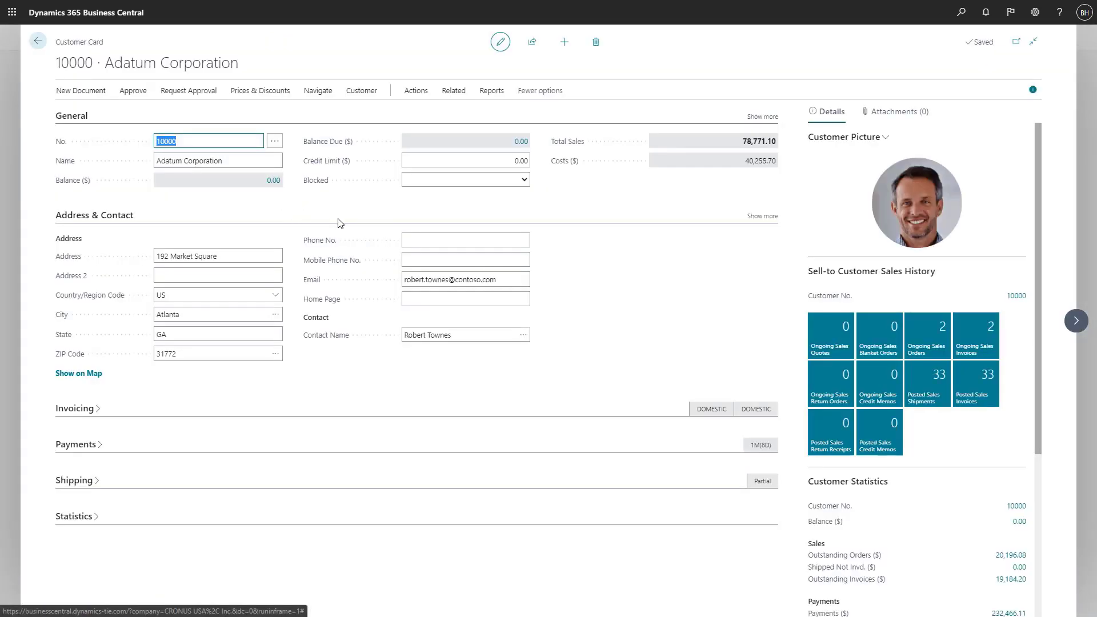
{"action": "left_click", "coordinate": [417, 92]}
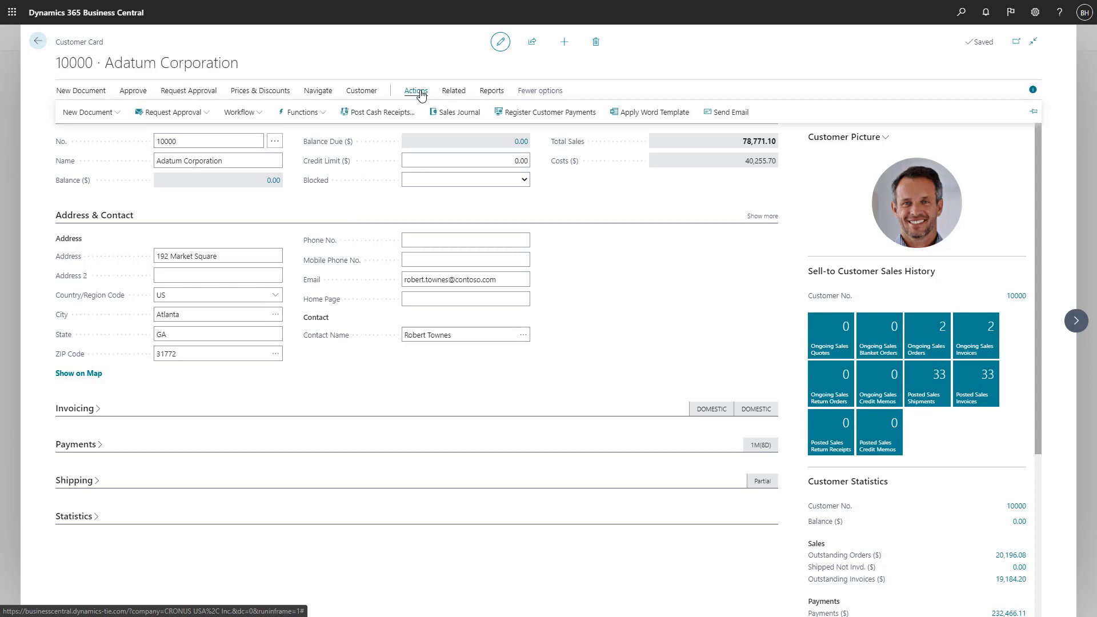
{"action": "left_click", "coordinate": [646, 112]}
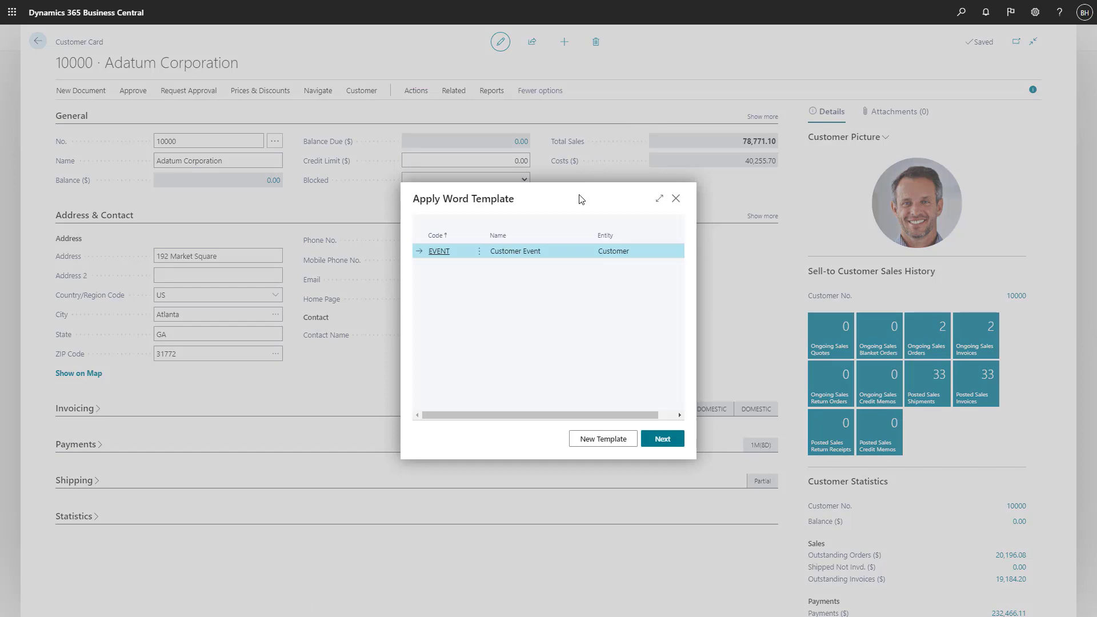
{"action": "left_click", "coordinate": [597, 440]}
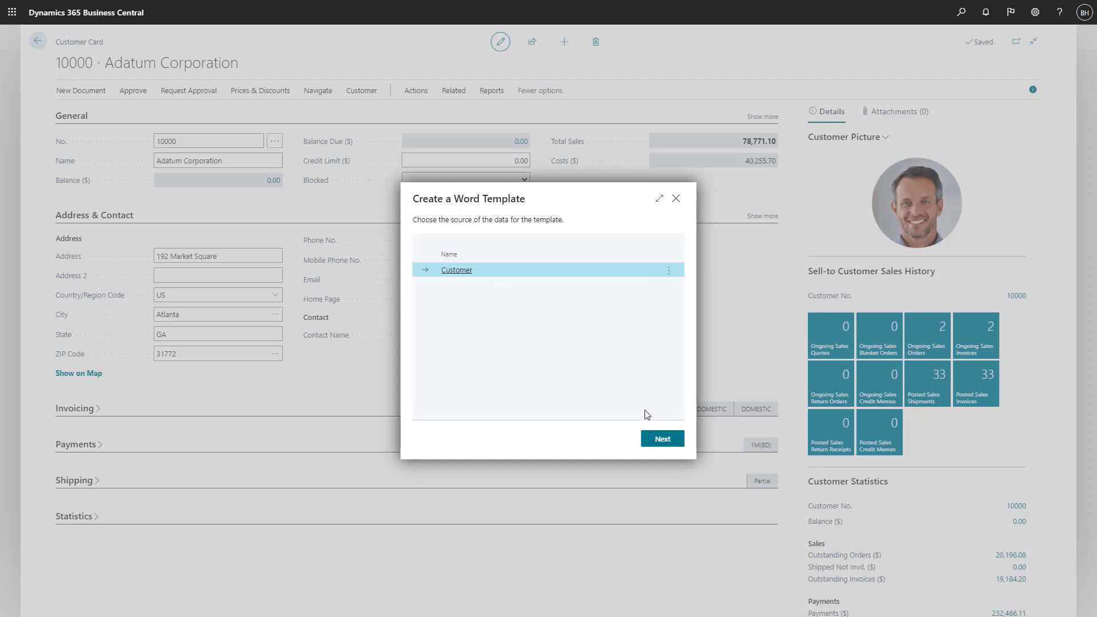
{"action": "left_click", "coordinate": [663, 439]}
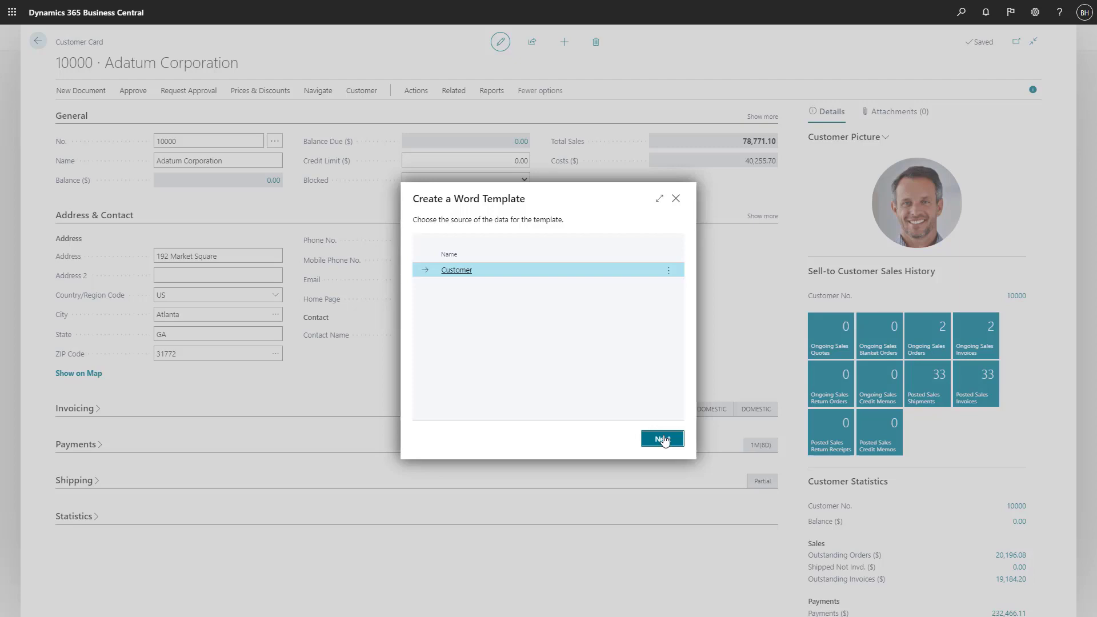
Step: Keep Customer as the data source and add Contact as a related entity with prefix CONTA
{"action": "left_click", "coordinate": [663, 439]}
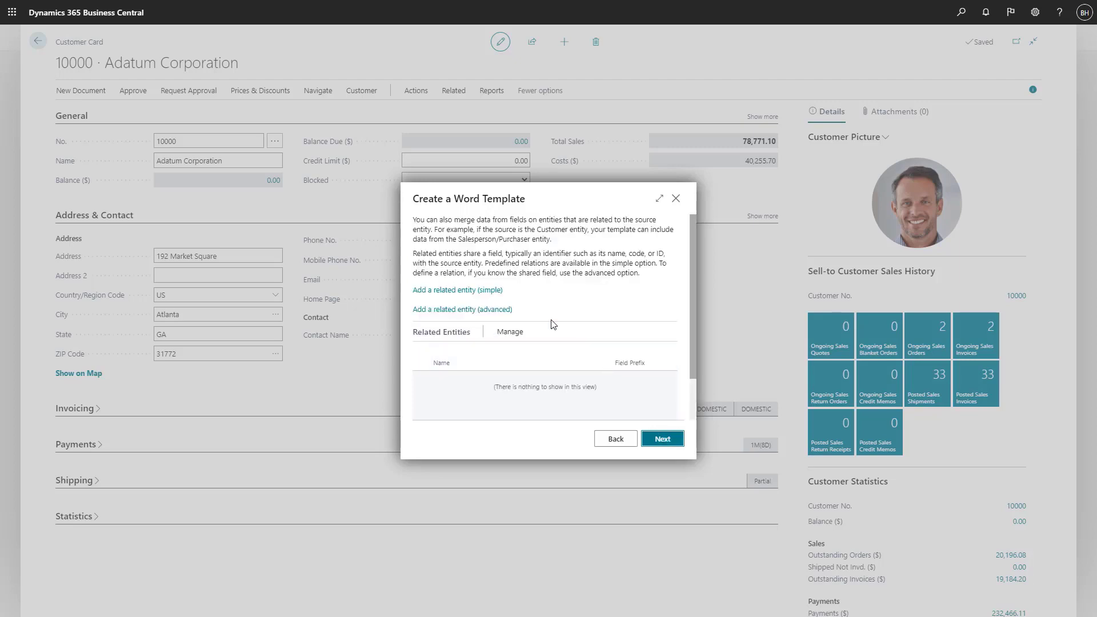
{"action": "left_click", "coordinate": [478, 291]}
{"action": "left_click", "coordinate": [531, 293]}
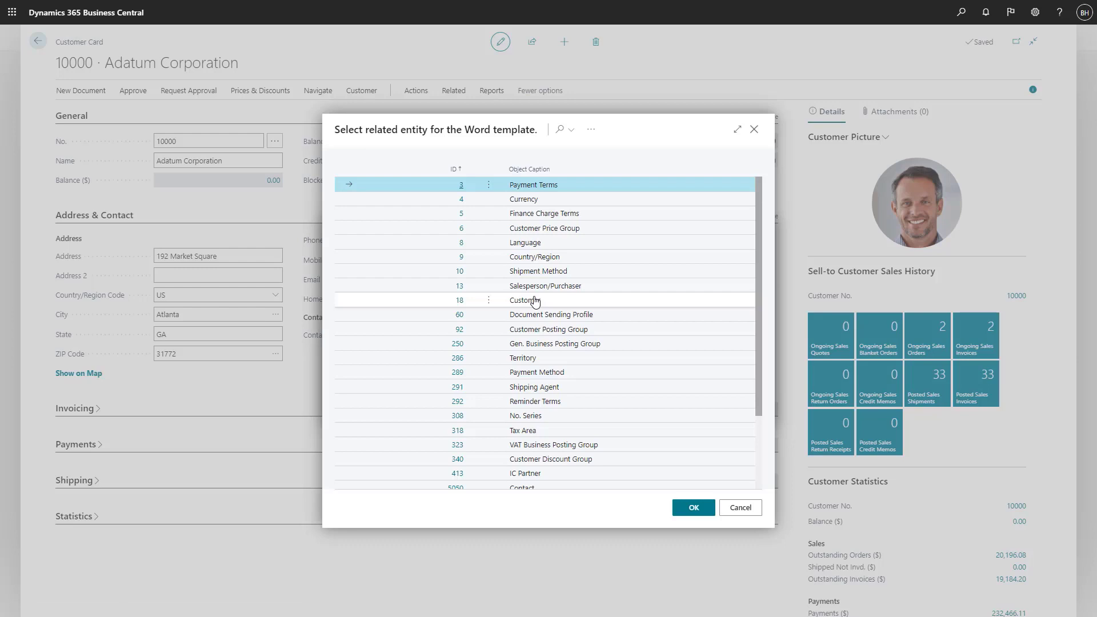
{"action": "scroll", "coordinate": [576, 306], "scroll_direction": "down", "scroll_amount": 2}
{"action": "scroll", "coordinate": [577, 308], "scroll_direction": "down", "scroll_amount": 1}
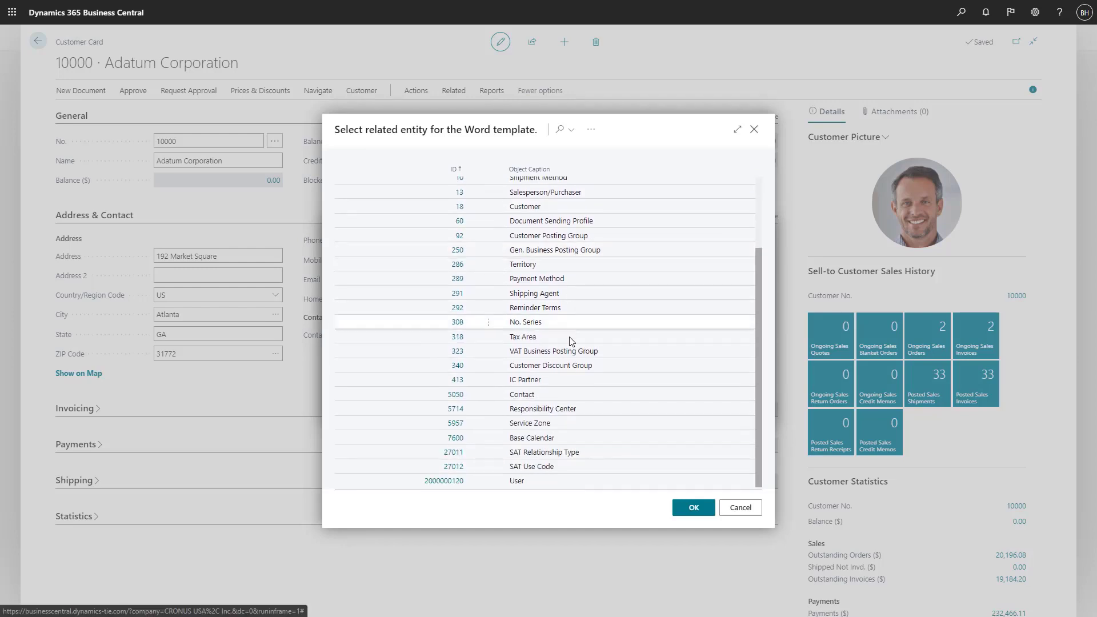
{"action": "left_click", "coordinate": [565, 396]}
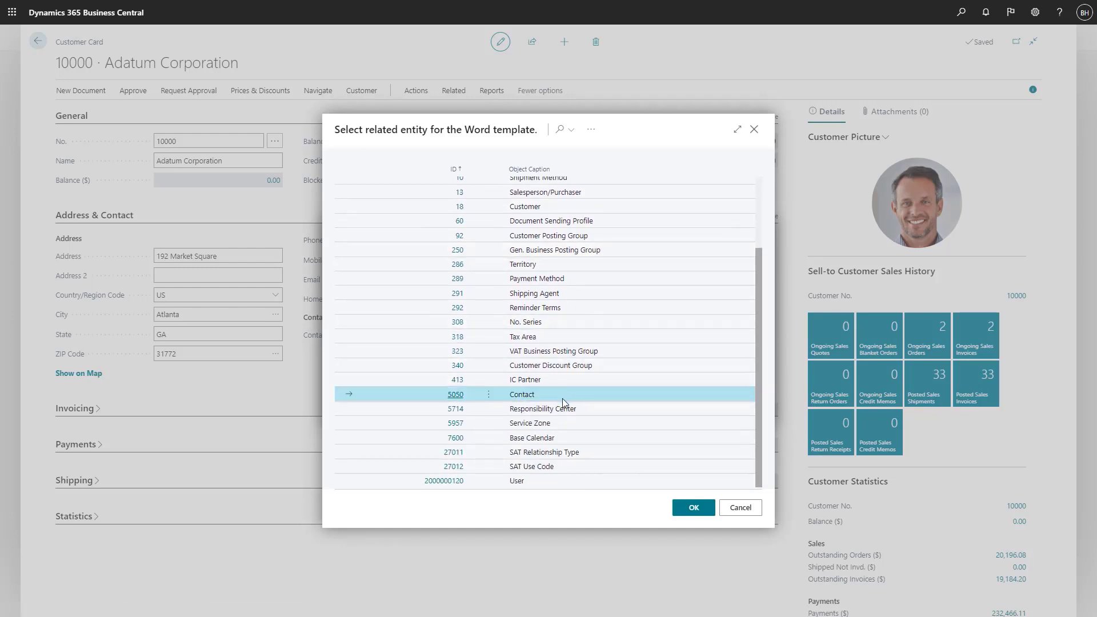
{"action": "left_click", "coordinate": [548, 481]}
{"action": "left_click", "coordinate": [547, 394]}
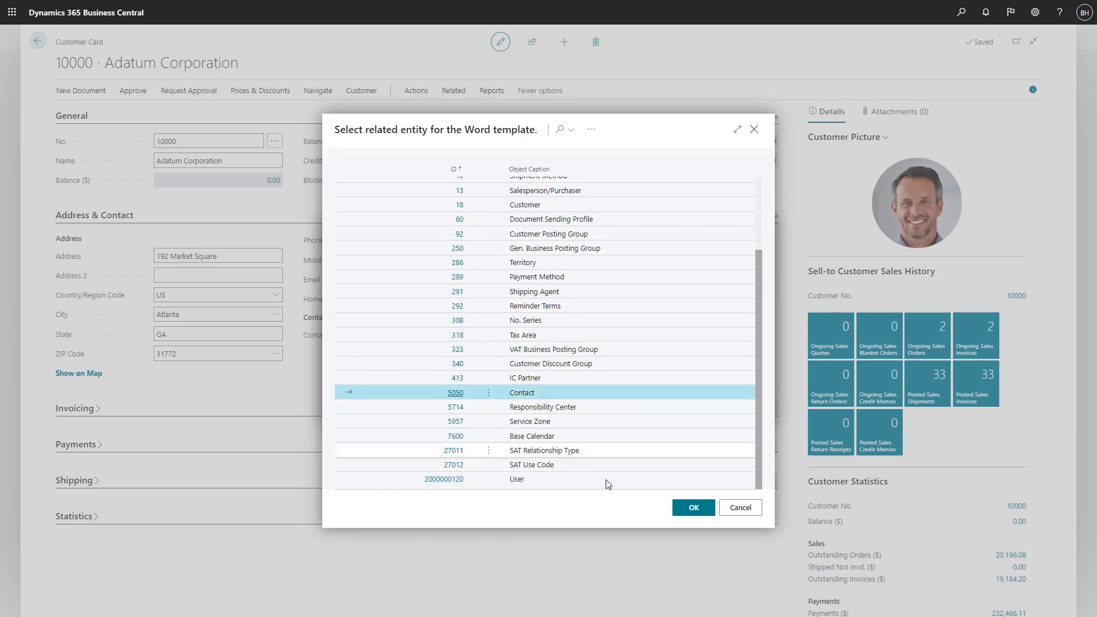
{"action": "left_click", "coordinate": [694, 508]}
{"action": "left_click", "coordinate": [693, 404]}
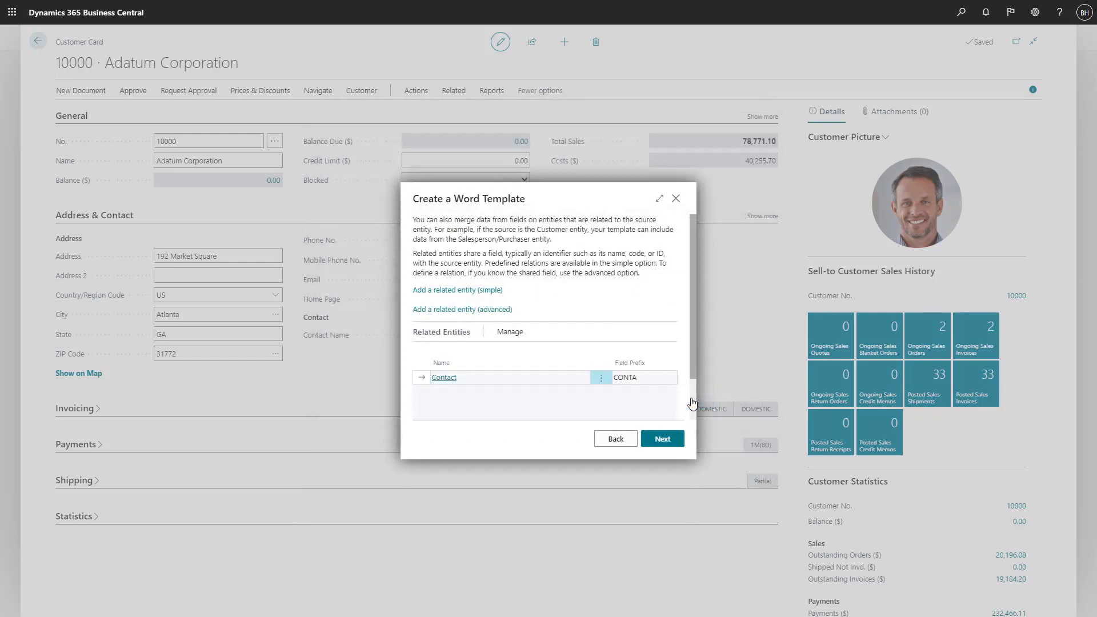
Step: Add Salesperson/Purchaser as a related entity with prefix SALES, then download the blank template
{"action": "left_click", "coordinate": [464, 290]}
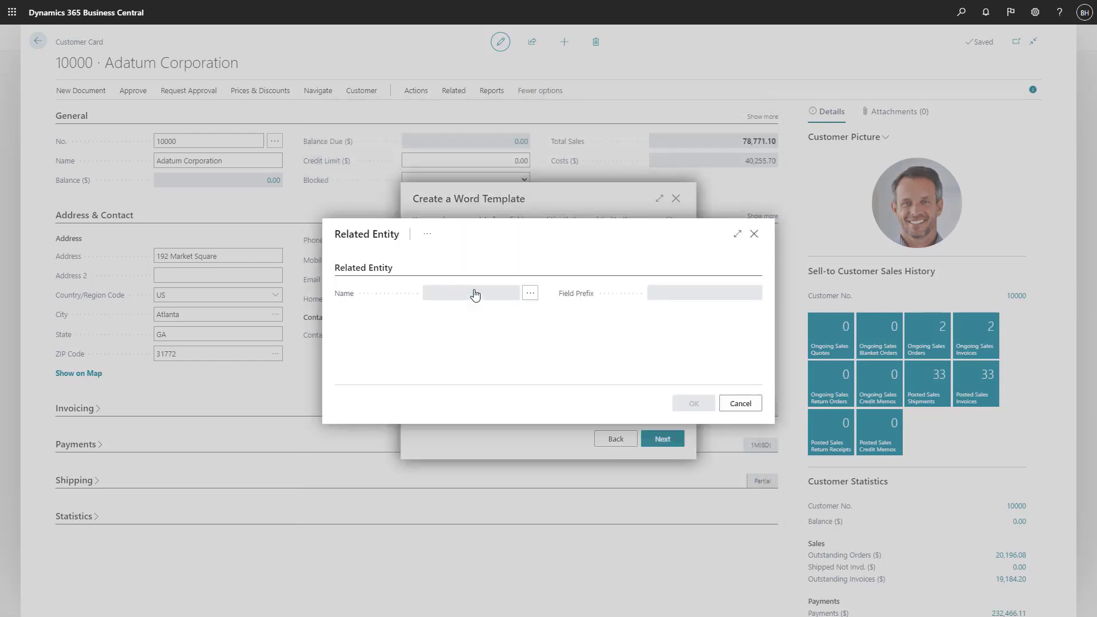
{"action": "left_click", "coordinate": [529, 295]}
{"action": "left_click", "coordinate": [536, 285]}
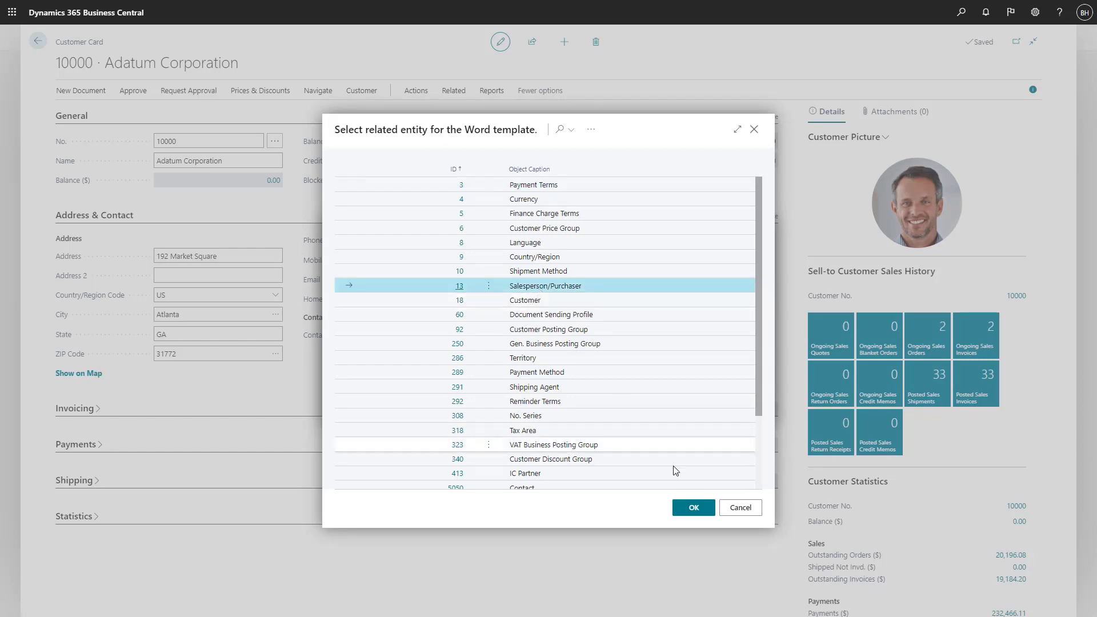
{"action": "left_click", "coordinate": [694, 507]}
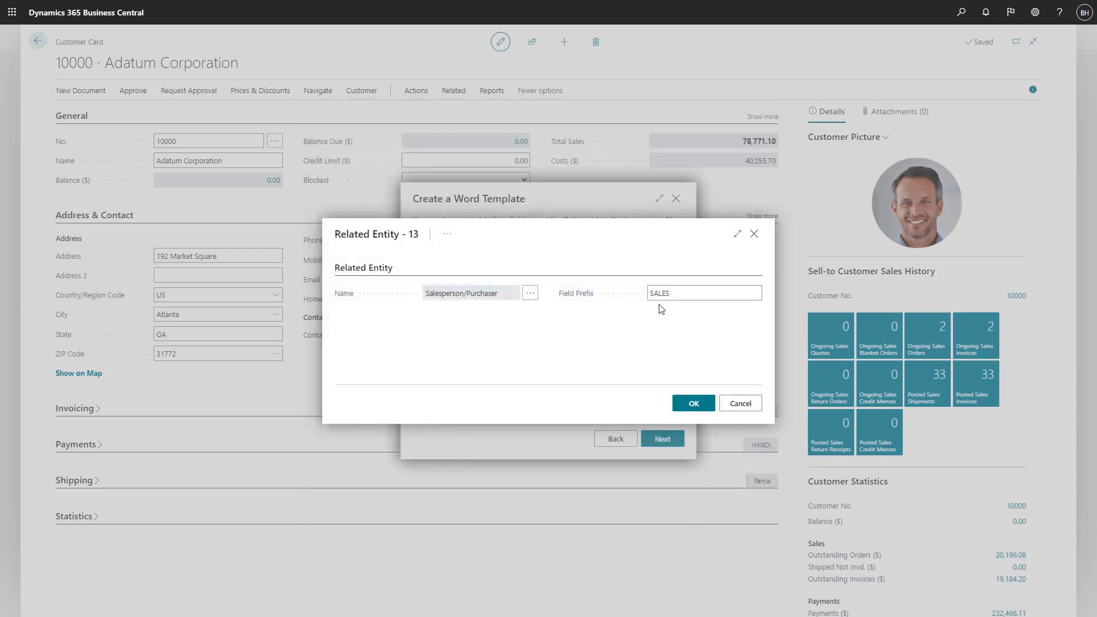
{"action": "left_click", "coordinate": [694, 404]}
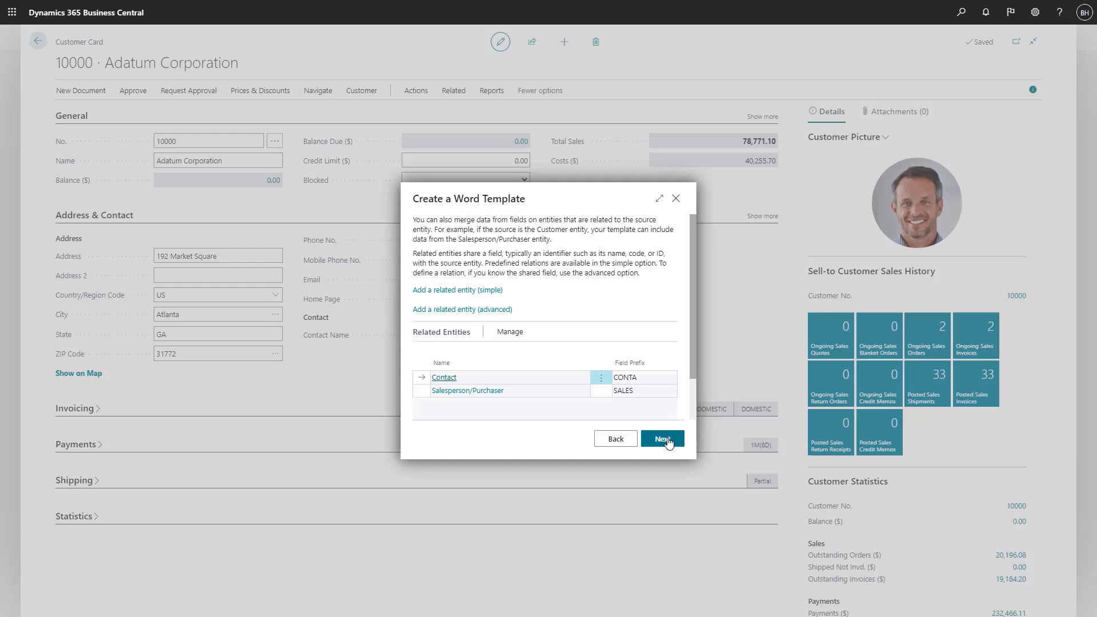
{"action": "left_click", "coordinate": [666, 440]}
{"action": "left_click", "coordinate": [486, 280]}
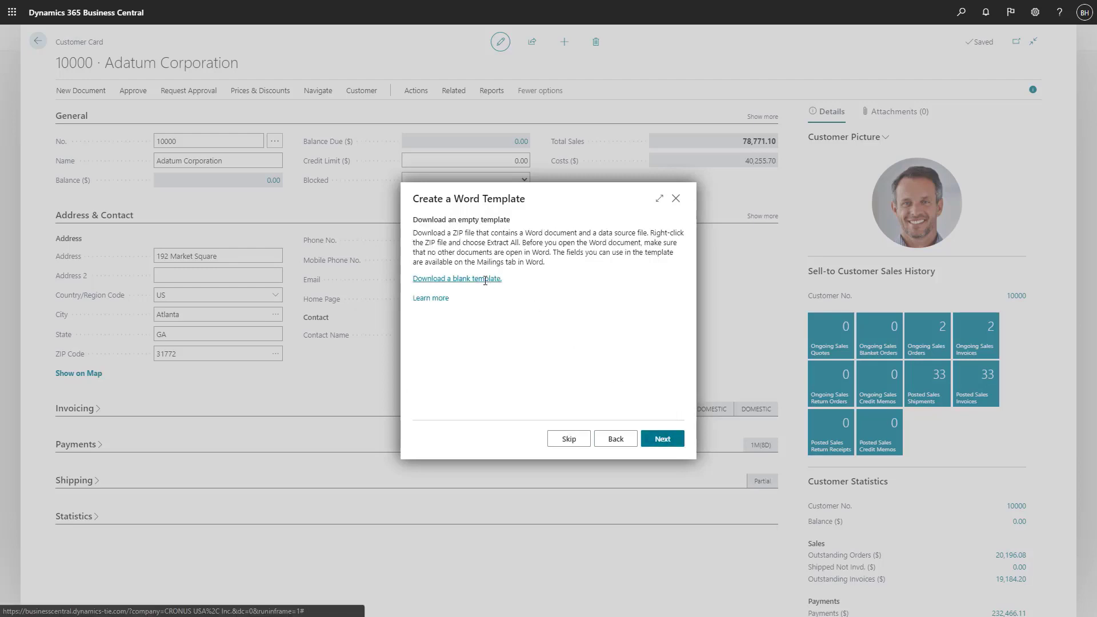
Step: Extract Customer_Template.zip into the Customer_Template folder and open the Customer_Template document
{"action": "left_click", "coordinate": [868, 55]}
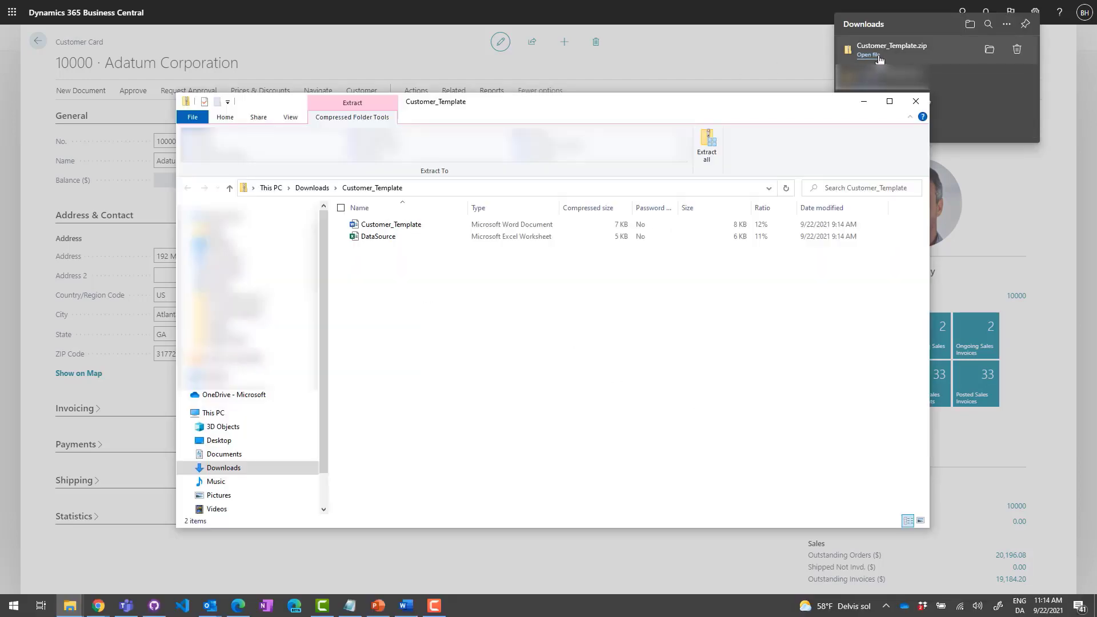
{"action": "left_click", "coordinate": [708, 146]}
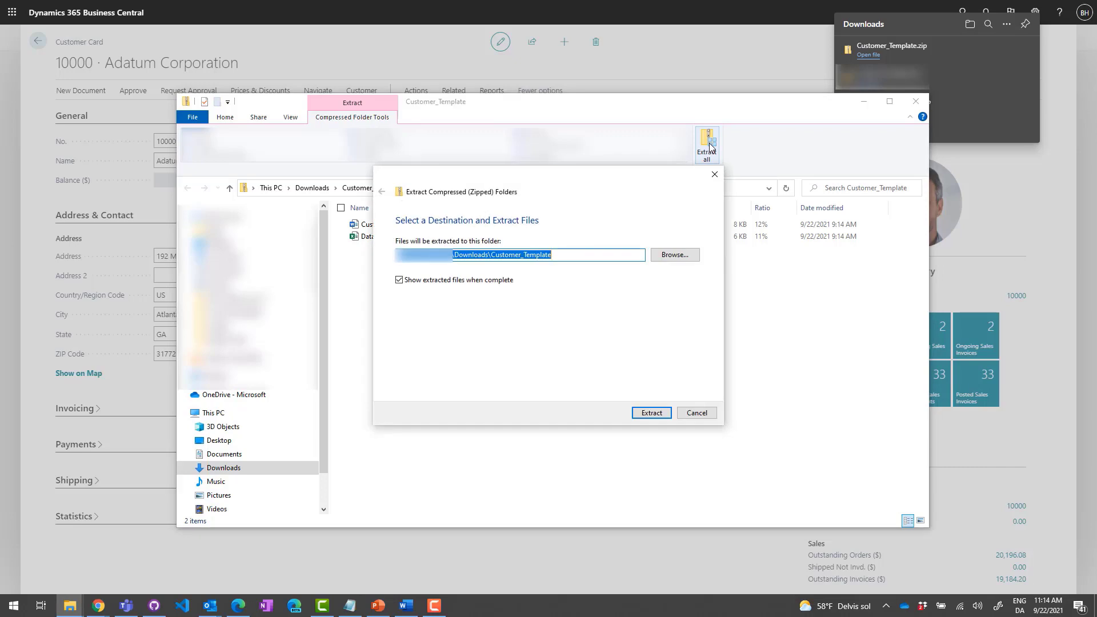
{"action": "left_click", "coordinate": [653, 414]}
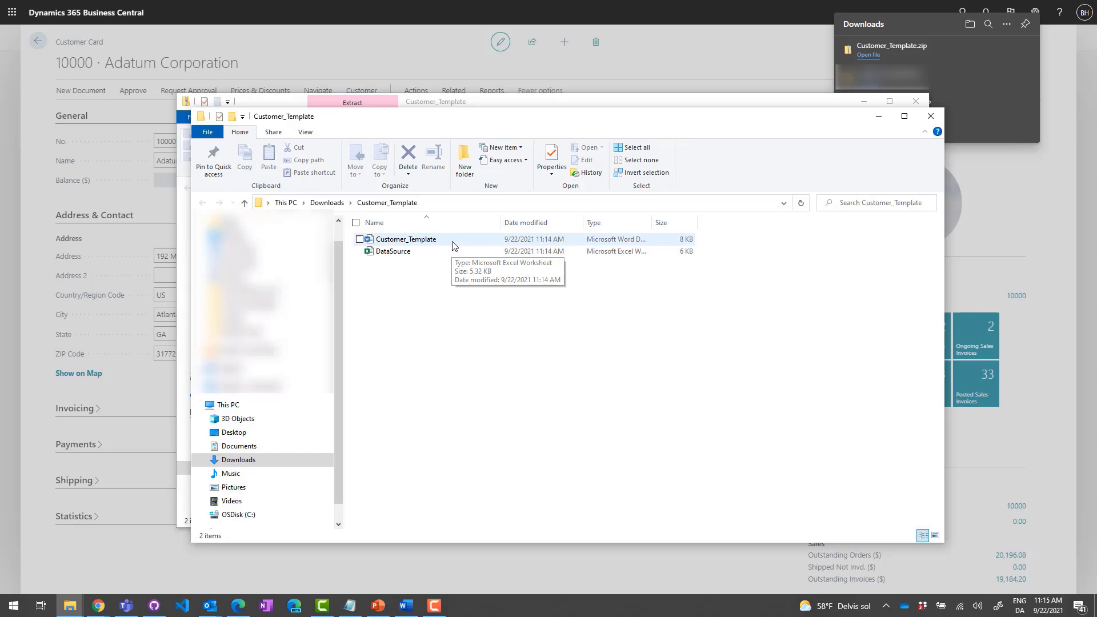
{"action": "double_click", "coordinate": [424, 240]}
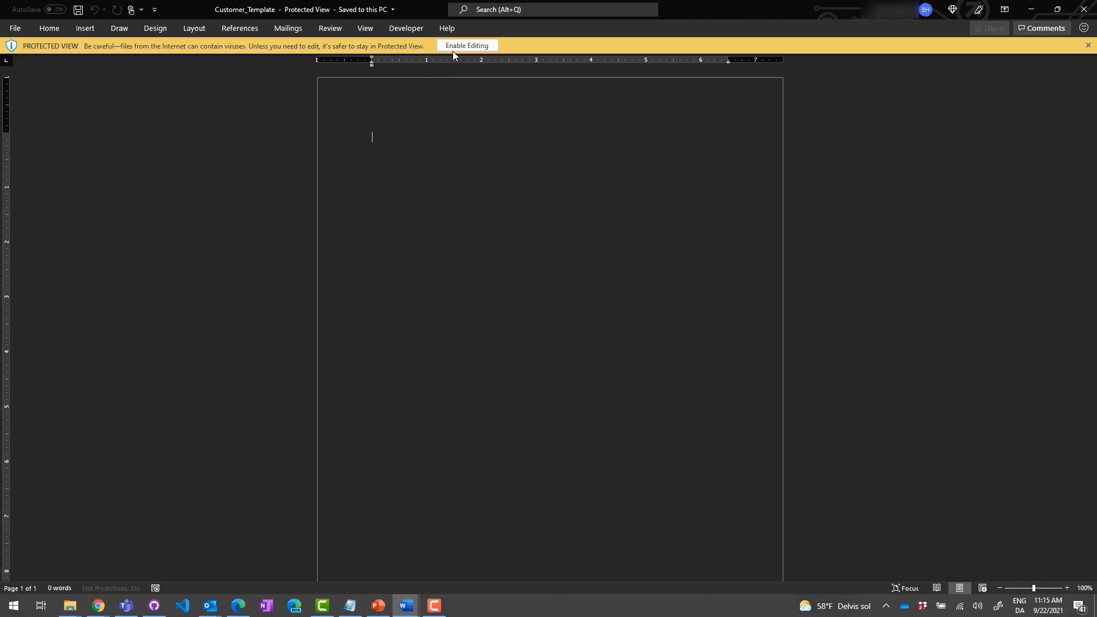
Step: Enable editing and type 'Hello «Name», Thanks again for the productive meeting' using the Name merge field
{"action": "left_click", "coordinate": [525, 346]}
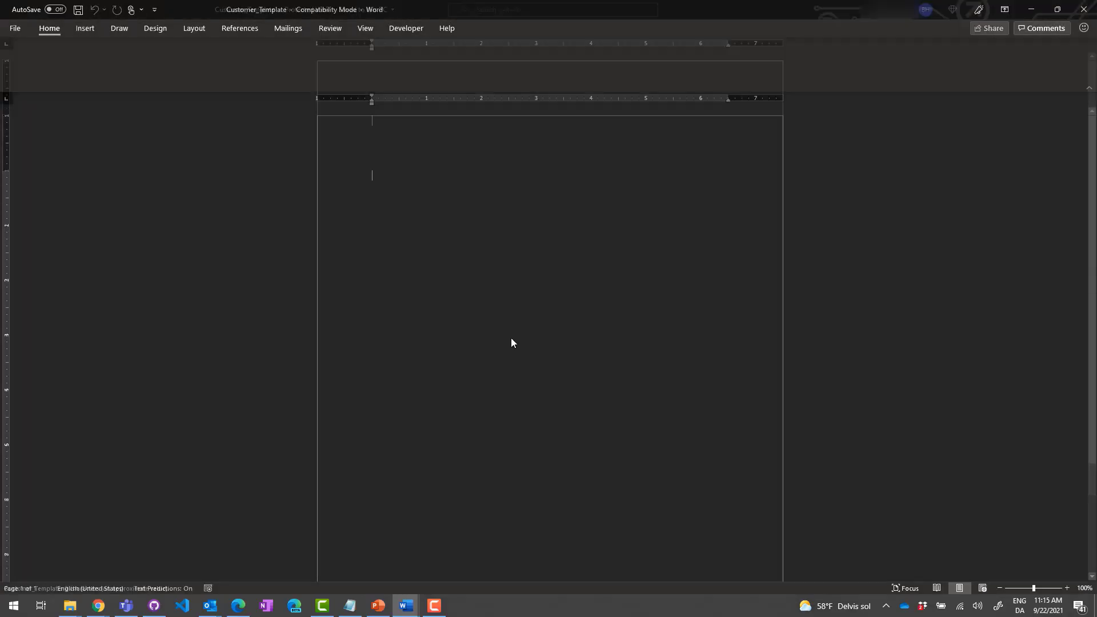
{"action": "left_click", "coordinate": [292, 30]}
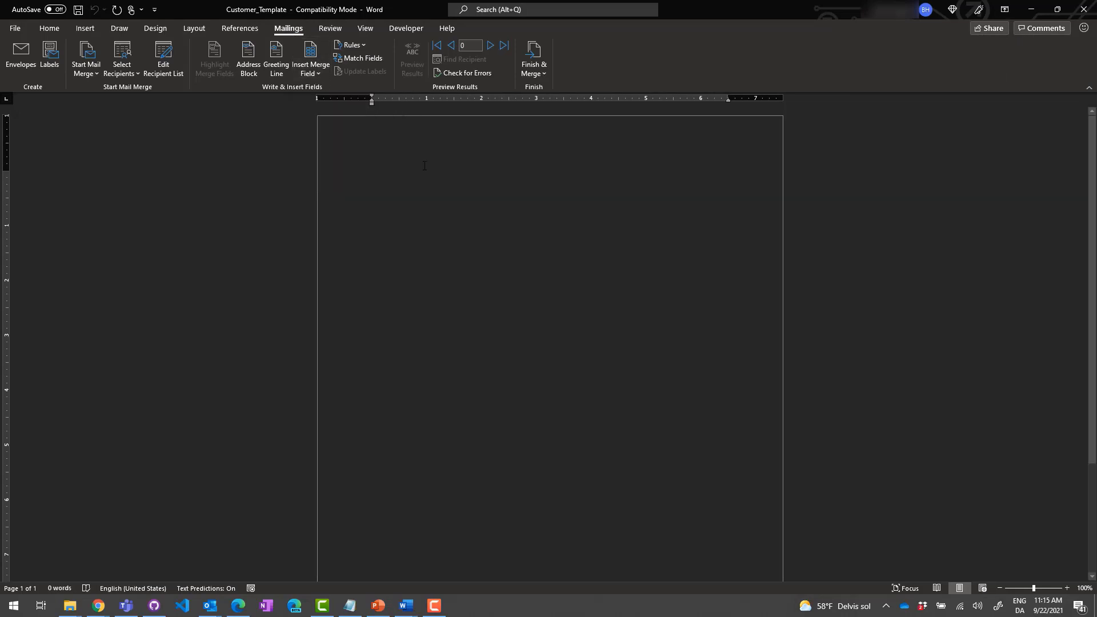
{"action": "type", "text": "Hello"}
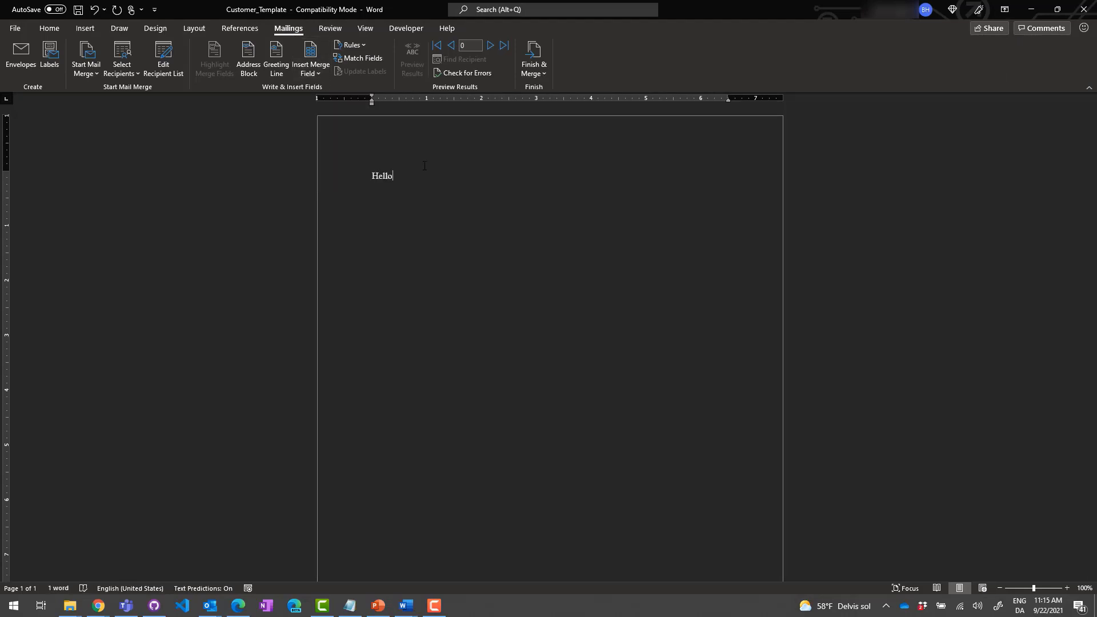
{"action": "left_click", "coordinate": [316, 74]}
{"action": "left_click", "coordinate": [343, 108]}
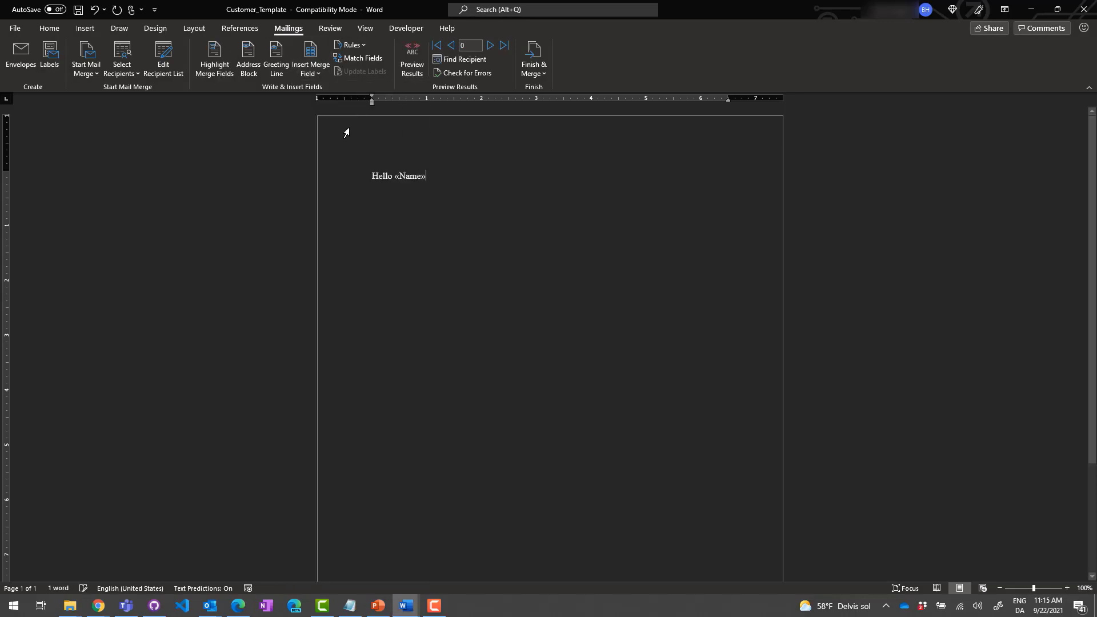
{"action": "type", "text": ", "}
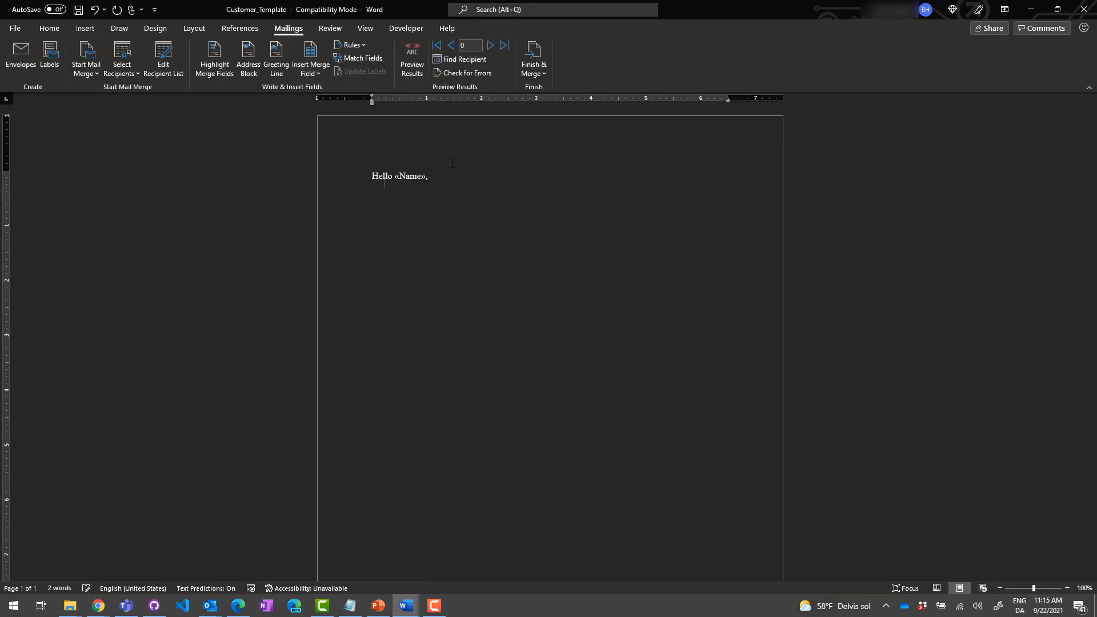
{"action": "type", "text": "Thanks again for the productive meeting."}
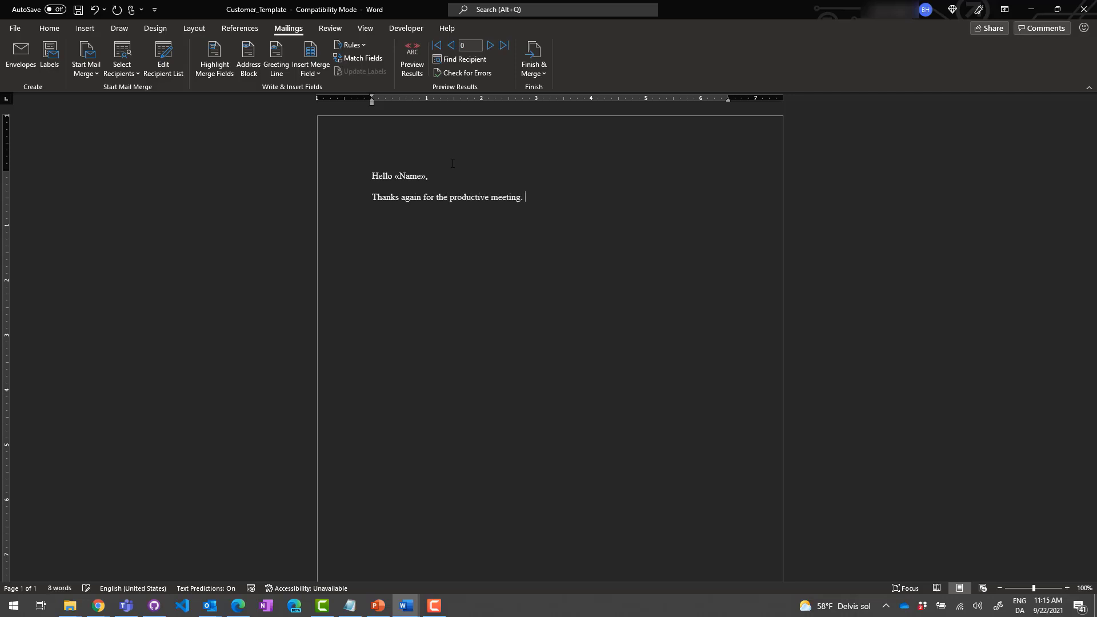
Step: Add «SALES_Name» then 'and I are already working on our action items and will send a progress report shortly.'
{"action": "left_click", "coordinate": [312, 68]}
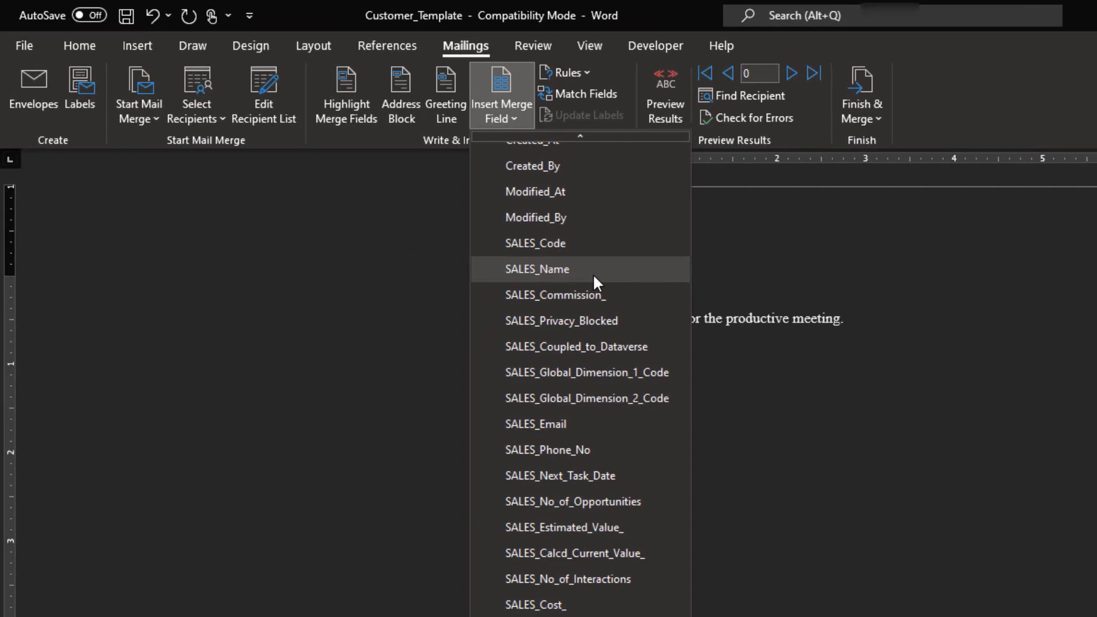
{"action": "left_click", "coordinate": [592, 273]}
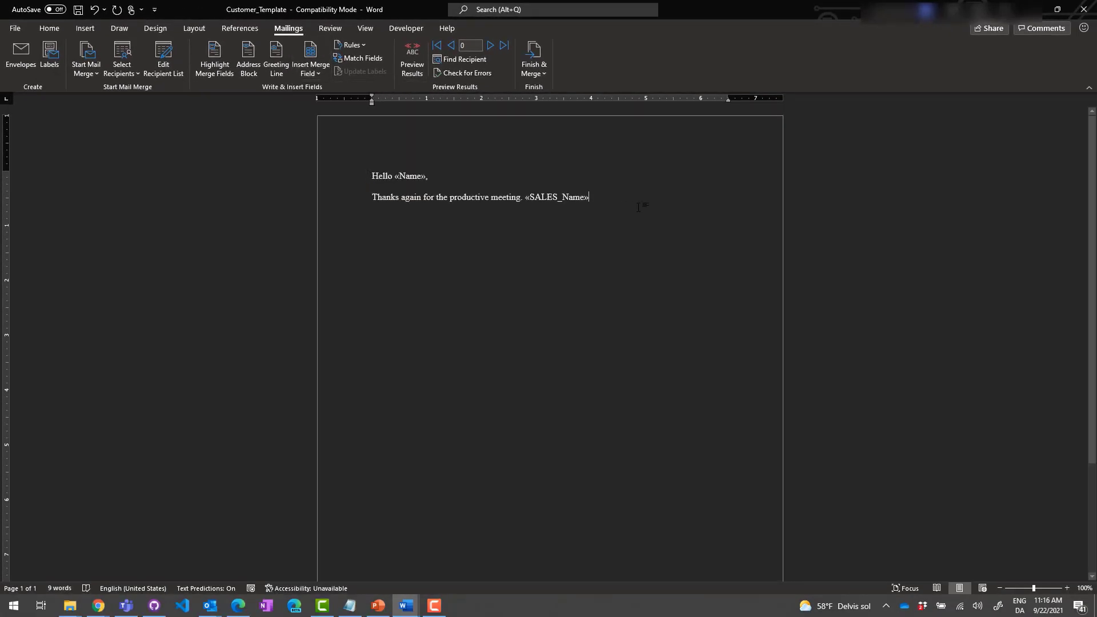
{"action": "type", "text": "and I a"}
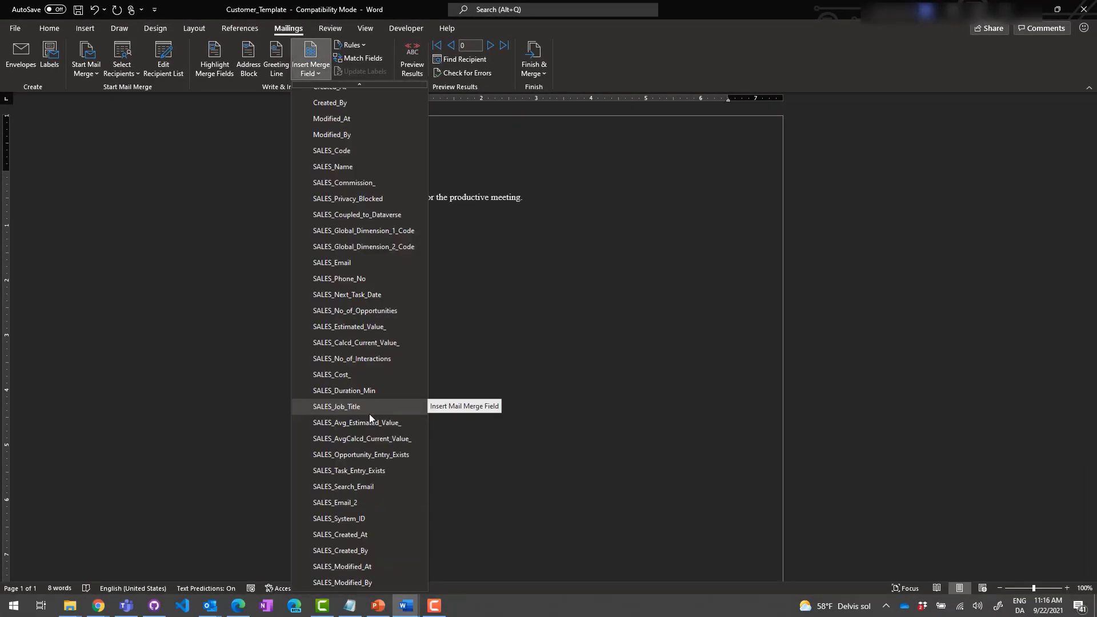
{"action": "left_click", "coordinate": [368, 167]}
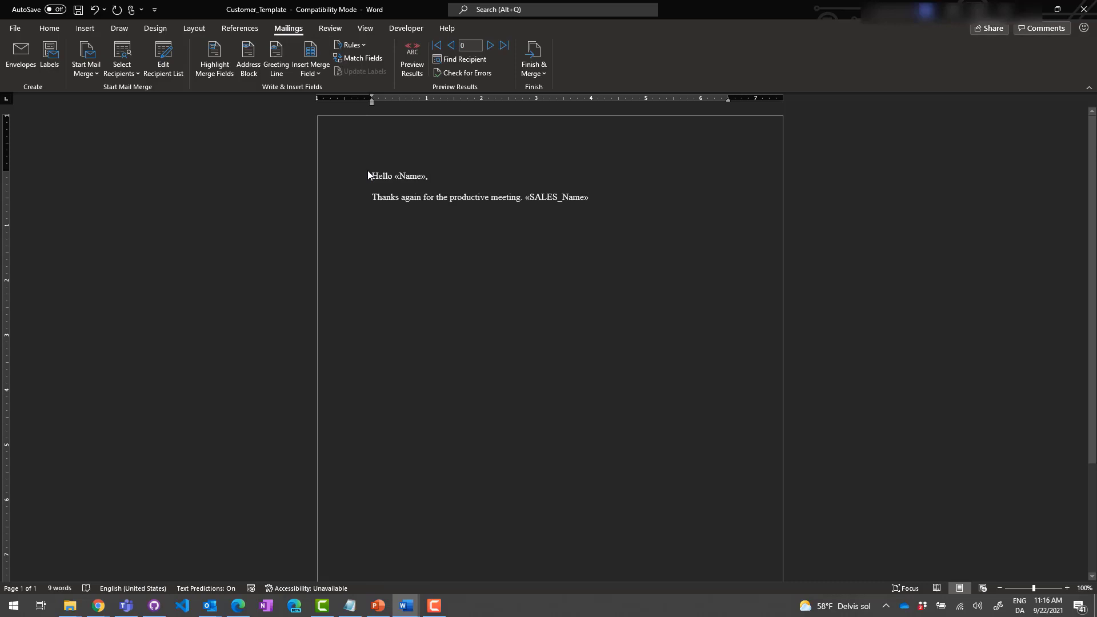
{"action": "type", "text": "and I are alreaady"}
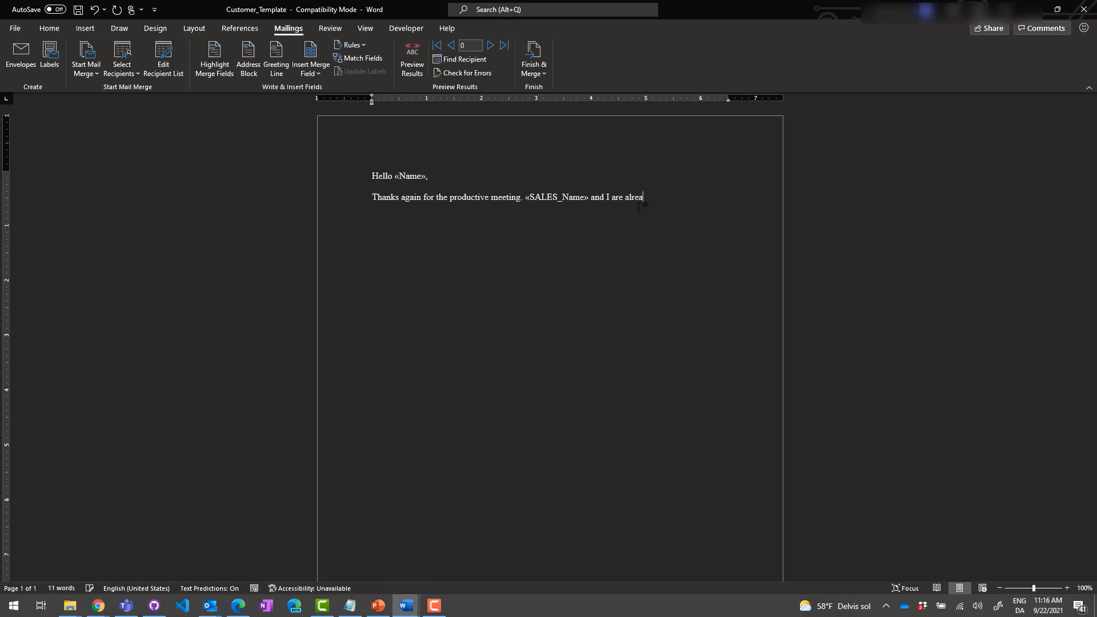
{"action": "key", "text": "BackSpace"}
{"action": "key", "text": "BackSpace"}
{"action": "key", "text": "BackSpace"}
{"action": "type", "text": "dy working on our action items and will send a progress report sho"}
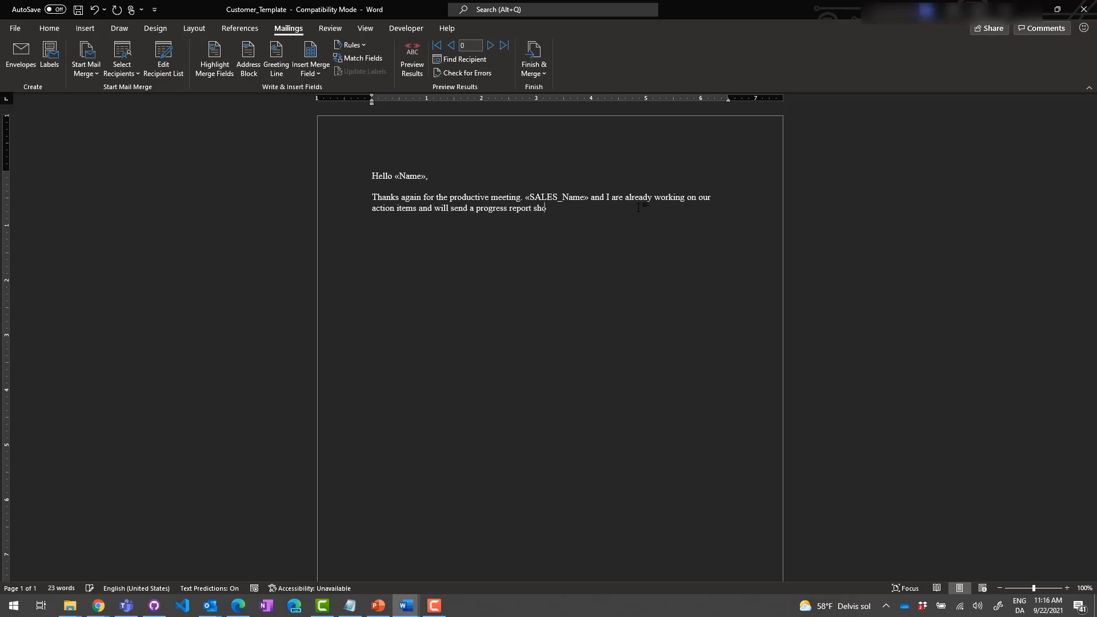
{"action": "type", "text": "rtly."}
Step: Add the sign-off 'Thanks,' with the sender's name on the next line
{"action": "key", "text": "Return"}
{"action": "type", "text": "Thanks,"}
{"action": "key", "text": "shift+Return"}
{"action": "type", "text": "Terry"}
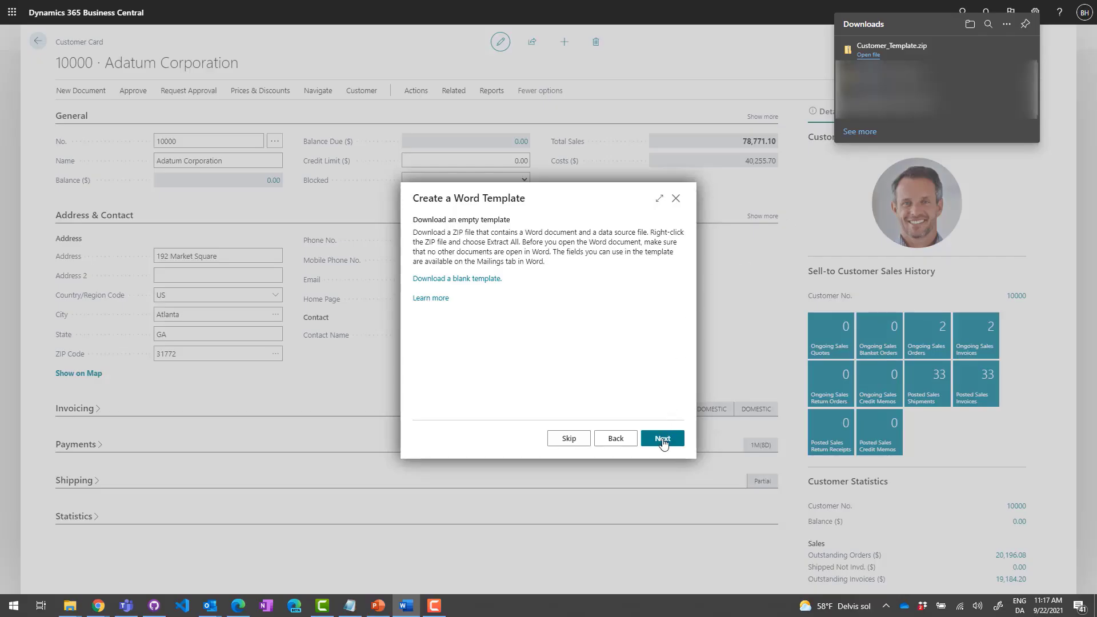
Step: Upload the edited Customer_Template document from Downloads\Customer_Template
{"action": "left_click", "coordinate": [663, 440]}
{"action": "left_click", "coordinate": [455, 255]}
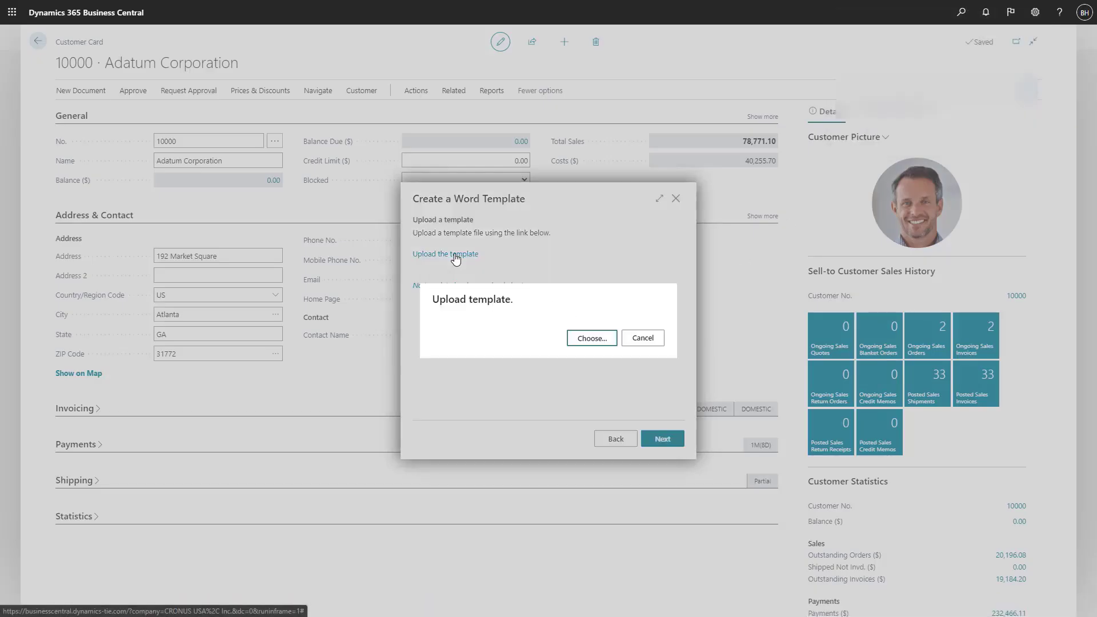
{"action": "left_click", "coordinate": [591, 336]}
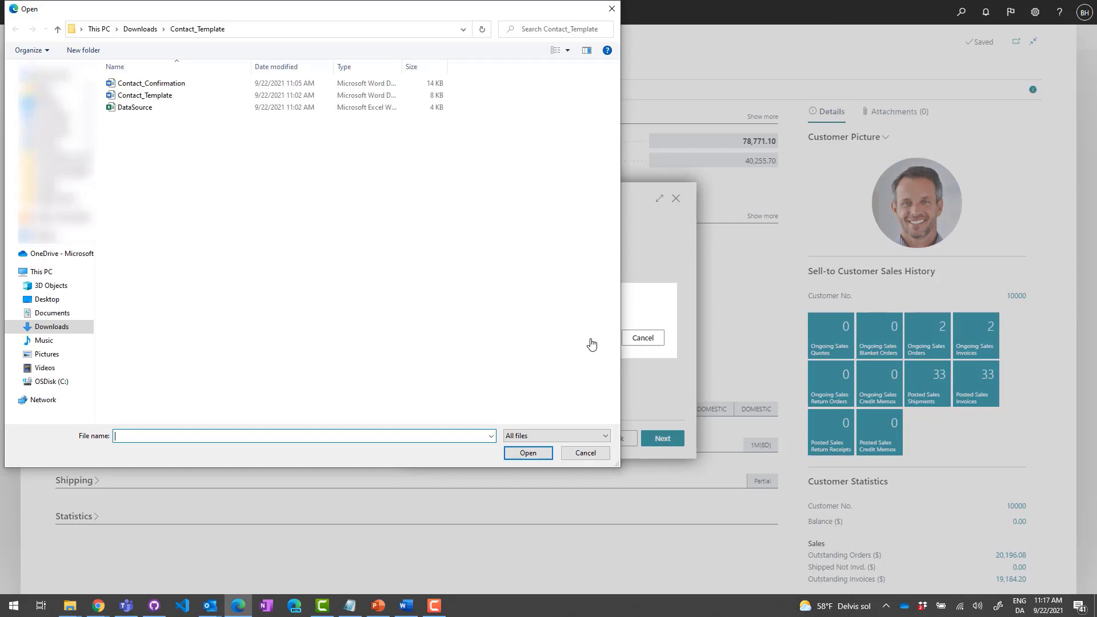
{"action": "left_click", "coordinate": [152, 30]}
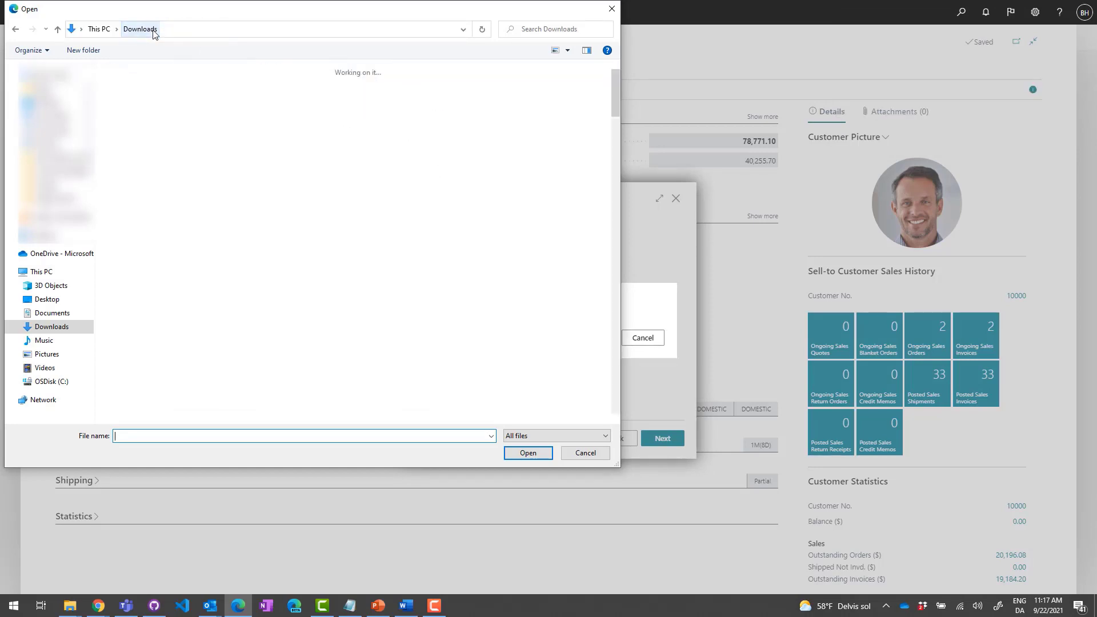
{"action": "double_click", "coordinate": [256, 113]}
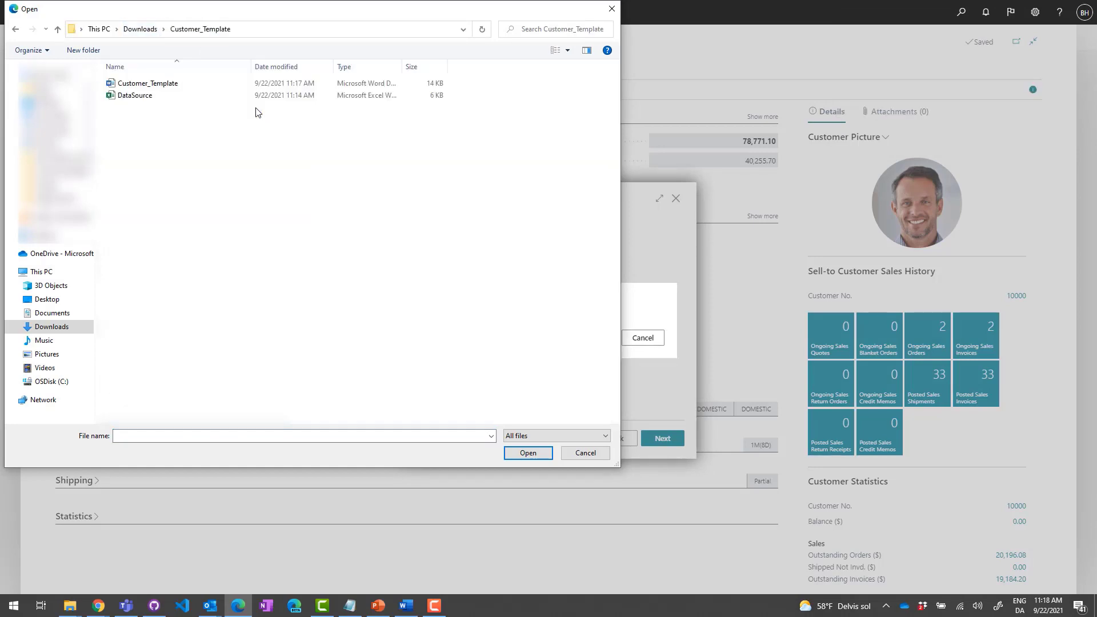
{"action": "left_click", "coordinate": [203, 86]}
{"action": "left_click", "coordinate": [521, 451]}
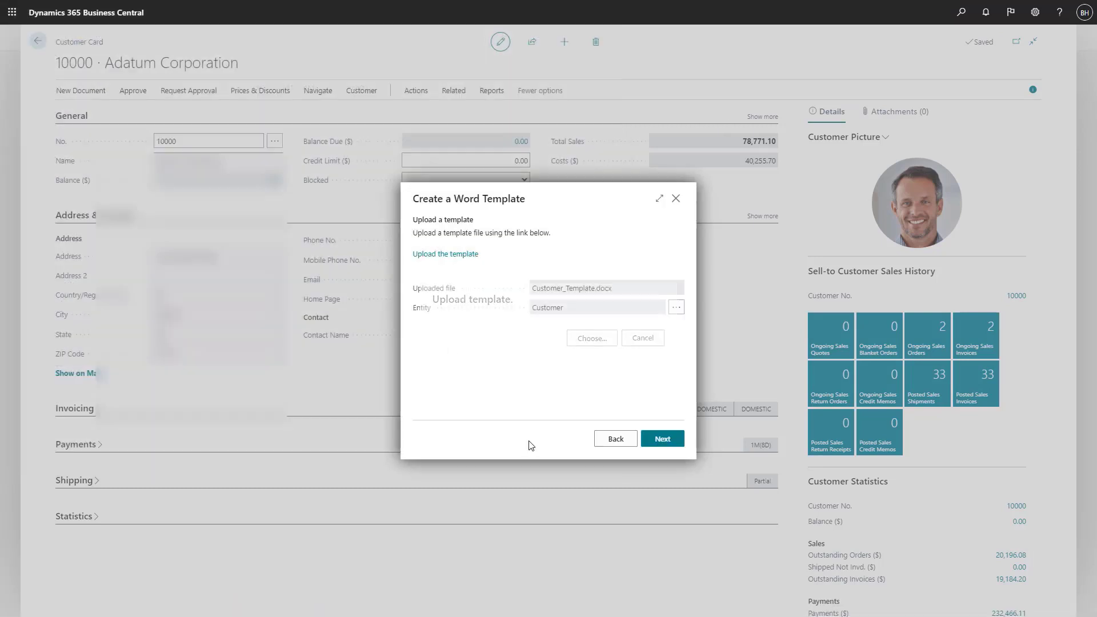
Step: Name the template 'Project confirmation' with code Confirmation and continue
{"action": "left_click", "coordinate": [662, 438]}
{"action": "left_click", "coordinate": [596, 273]}
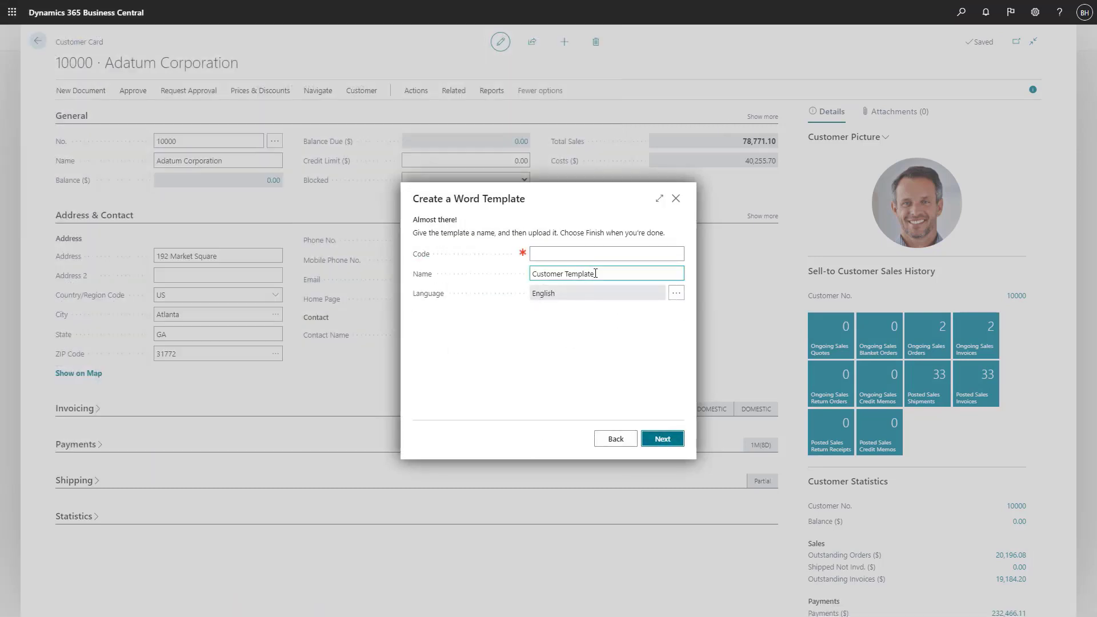
{"action": "left_click_drag", "start_coordinate": [580, 274], "coordinate": [503, 275]}
{"action": "type", "text": "Pro"}
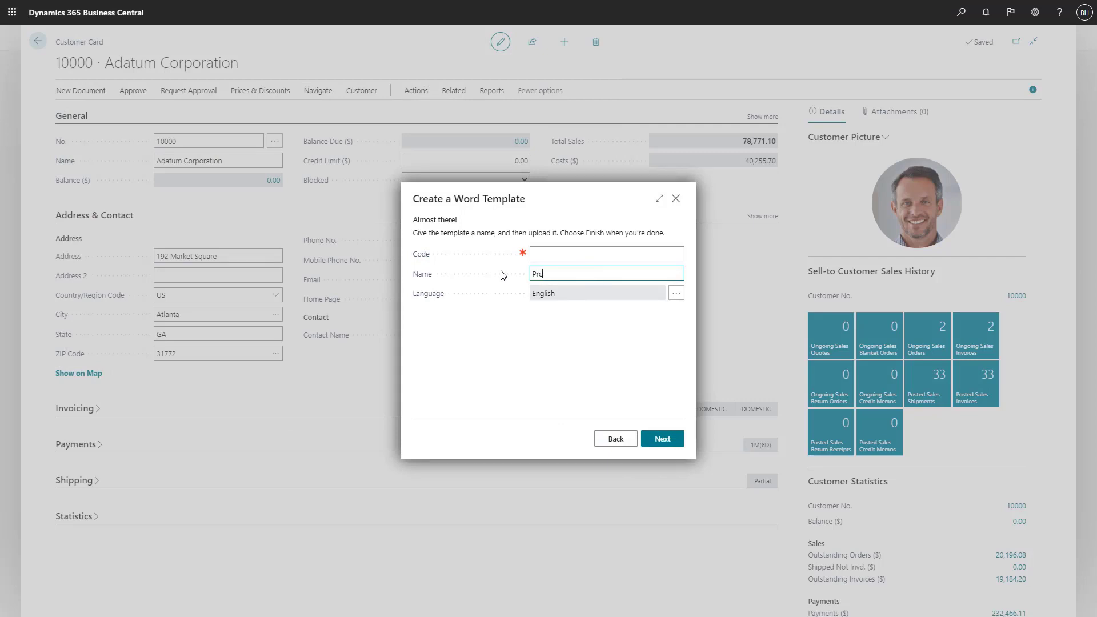
{"action": "type", "text": "ject confirmation"}
{"action": "left_click", "coordinate": [550, 253]}
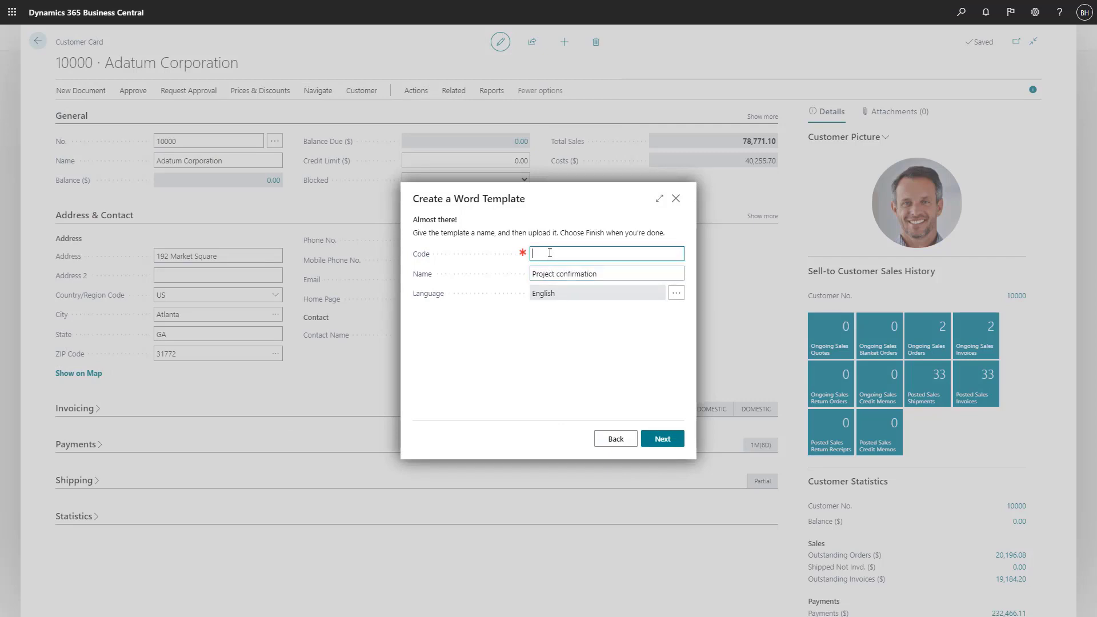
{"action": "type", "text": "Confirmation"}
{"action": "left_click", "coordinate": [663, 439]}
Step: Finish creating the template, then apply Project confirmation to the customer with Docx output
{"action": "left_click", "coordinate": [664, 439]}
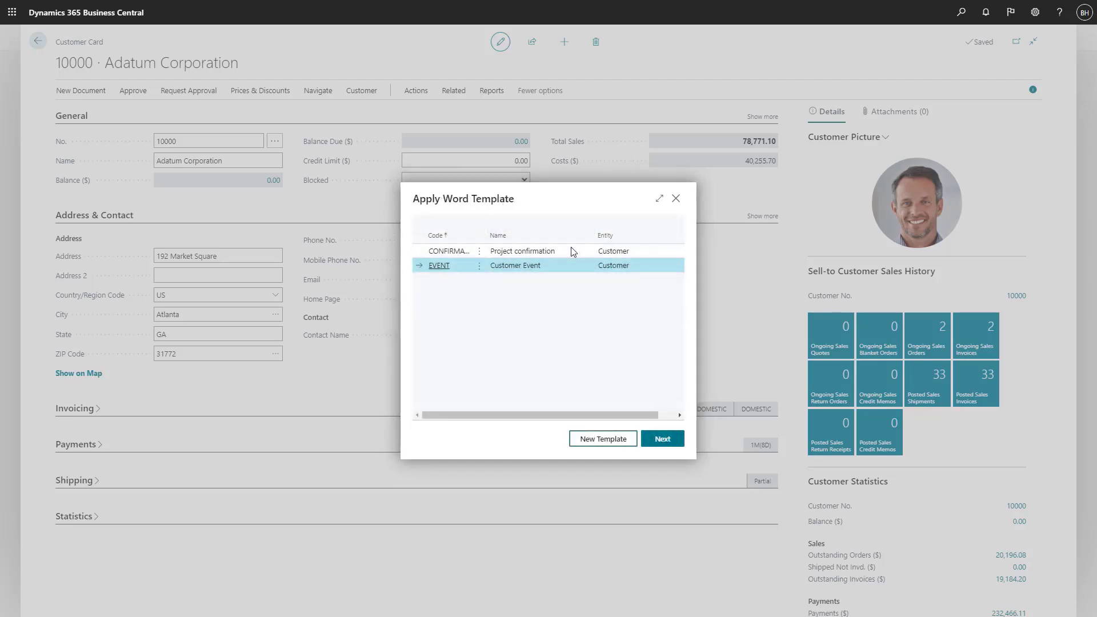
{"action": "left_click", "coordinate": [571, 249]}
{"action": "left_click", "coordinate": [662, 439]}
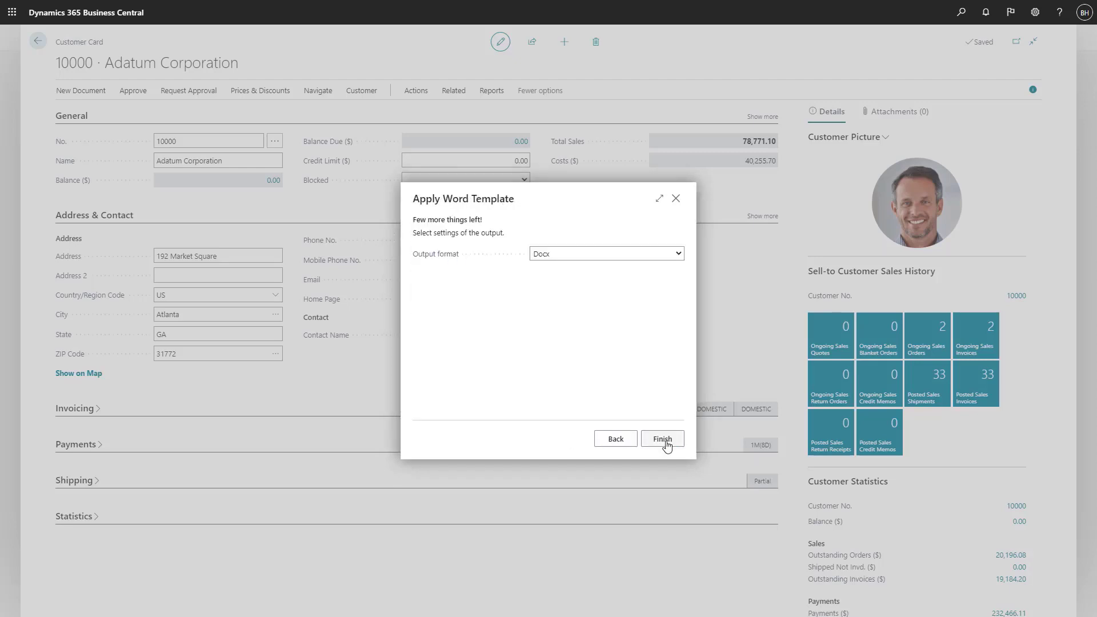
{"action": "left_click", "coordinate": [680, 256]}
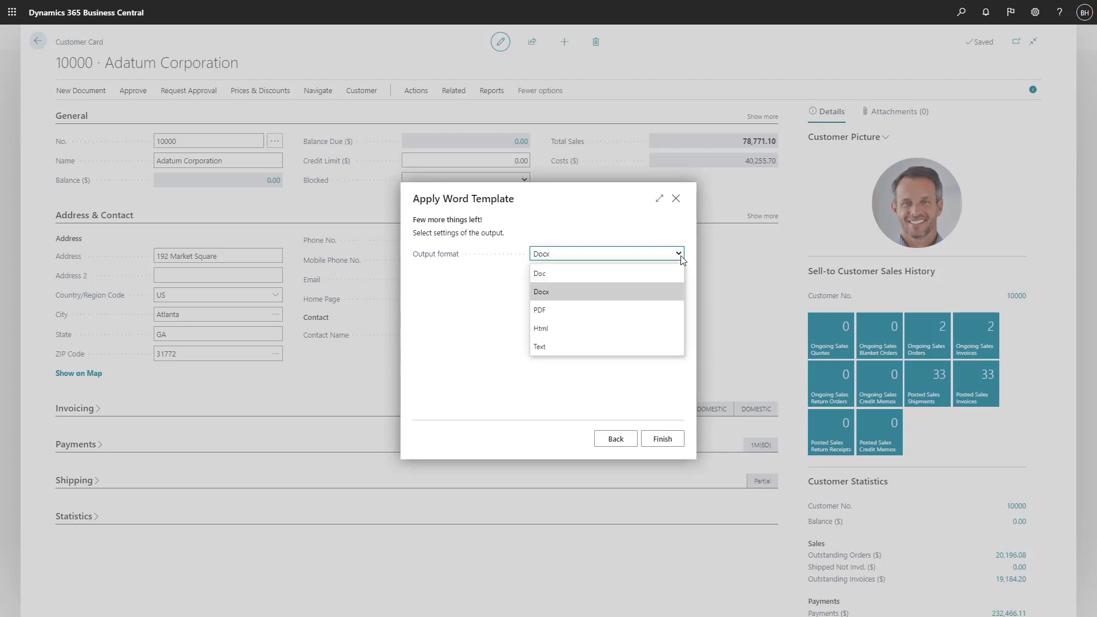
{"action": "left_click", "coordinate": [680, 256]}
{"action": "left_click", "coordinate": [664, 439]}
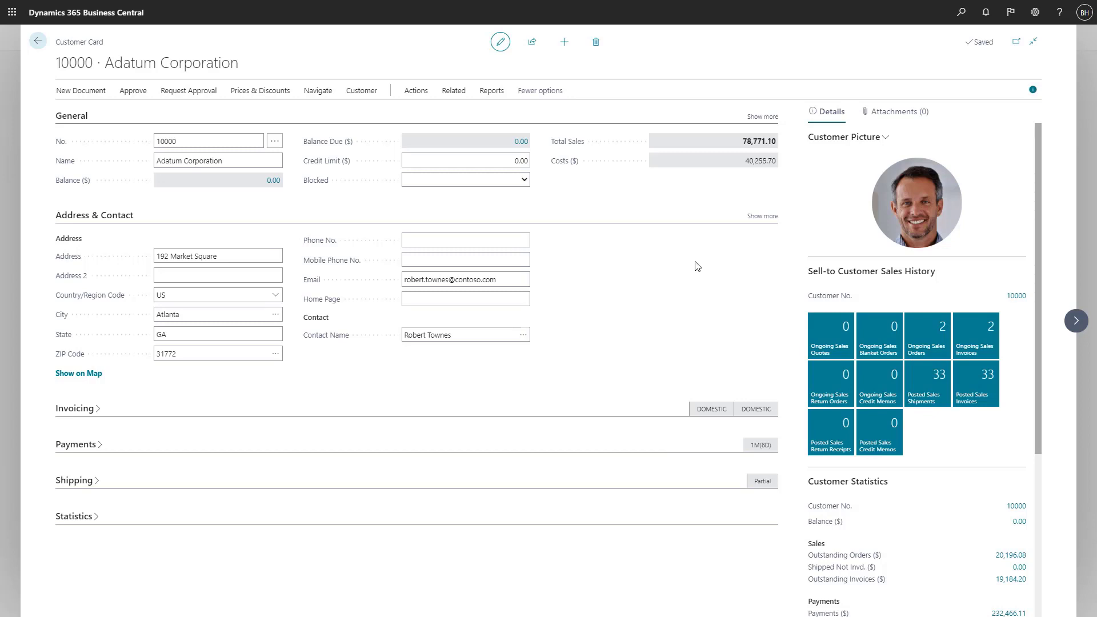
Step: Start an email to the customer with subject 'Project confirmation' and fill the body from the CONFIRMATION template
{"action": "left_click", "coordinate": [416, 90]}
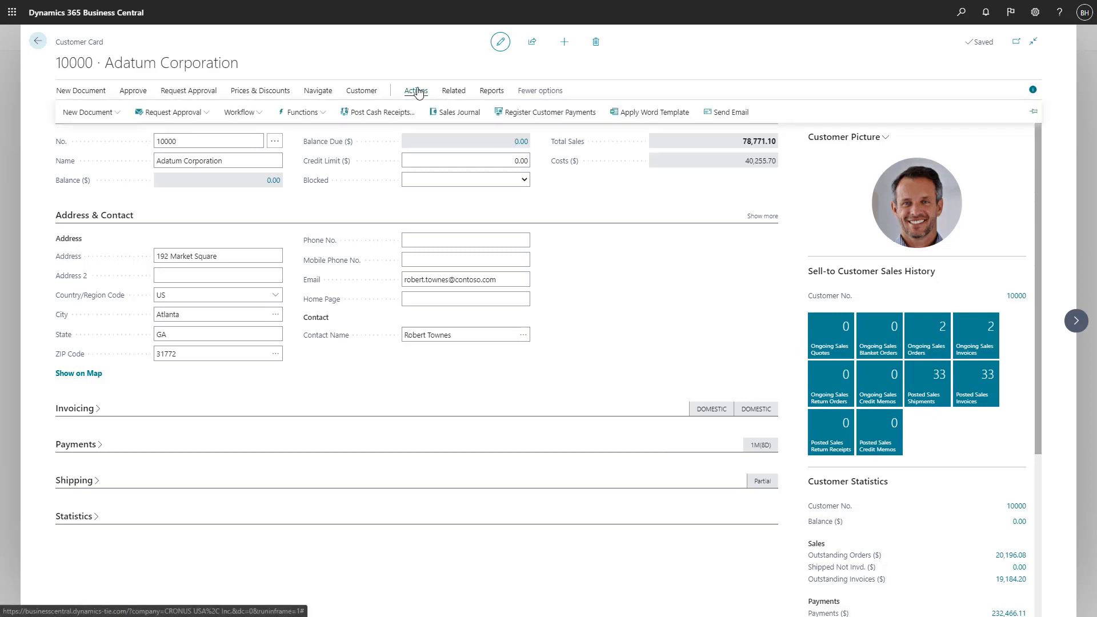
{"action": "left_click", "coordinate": [730, 113]}
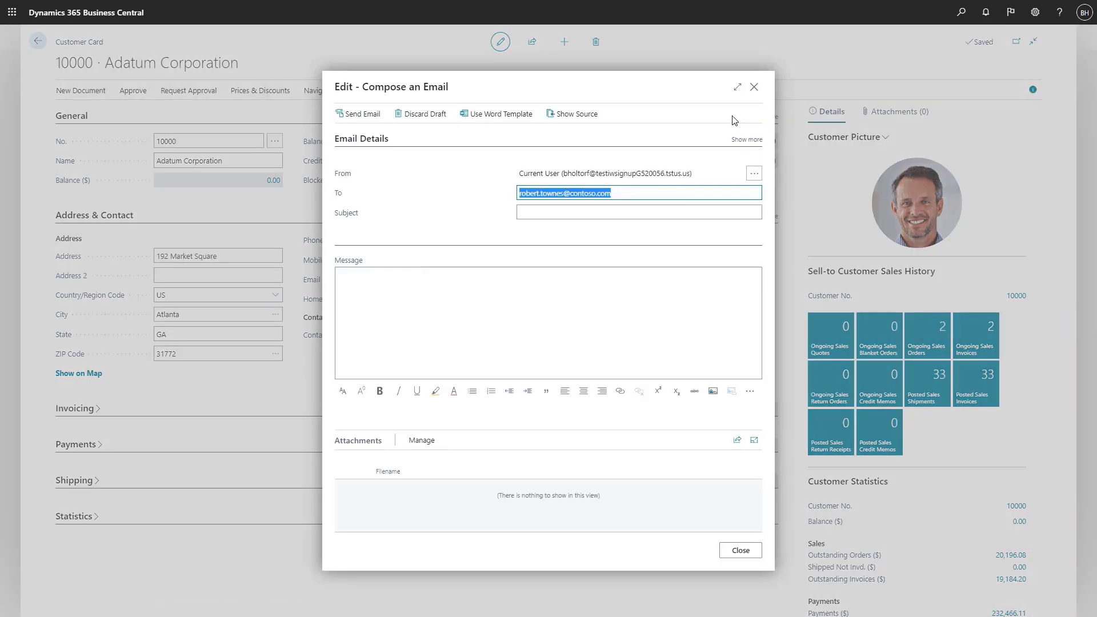
{"action": "left_click", "coordinate": [533, 213]}
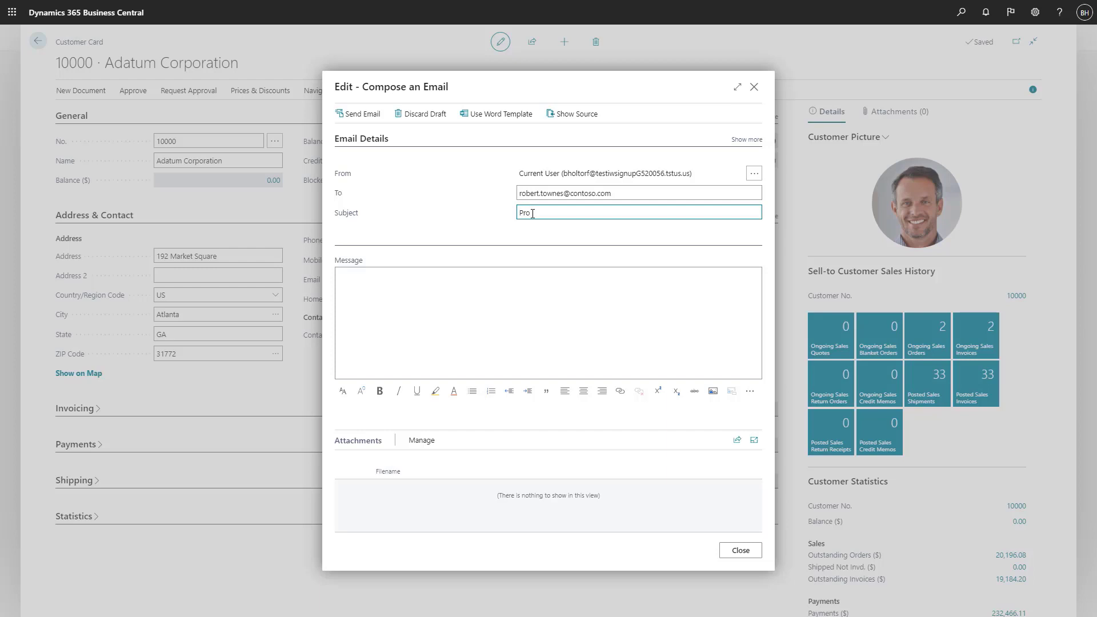
{"action": "type", "text": "Project confirmaio"}
{"action": "type", "text": "tion"}
{"action": "left_click", "coordinate": [497, 114]}
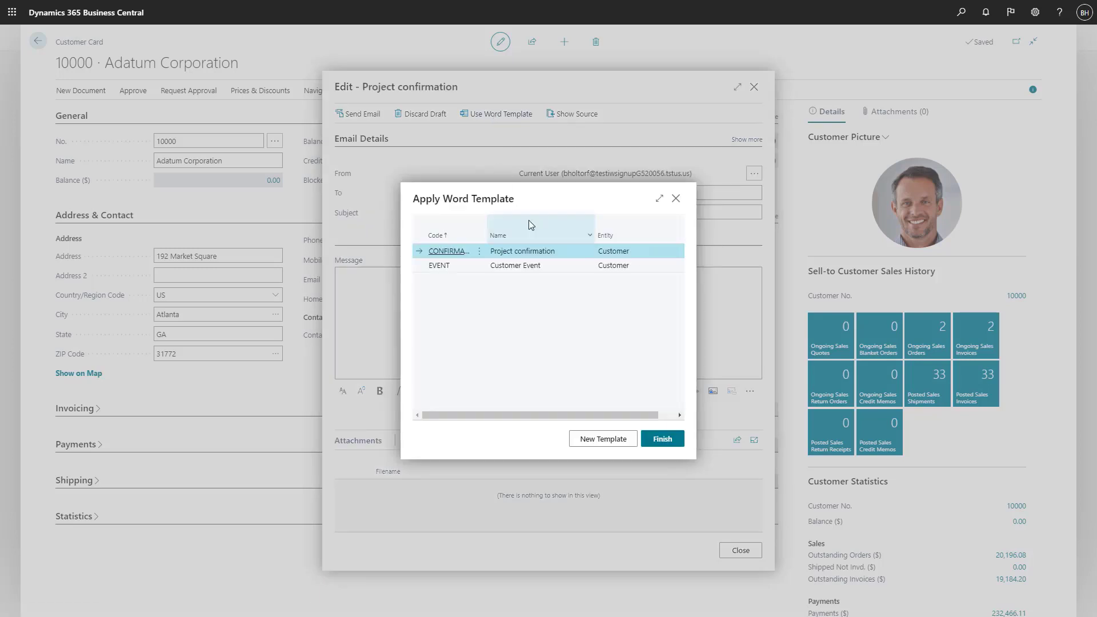
{"action": "left_click", "coordinate": [665, 440]}
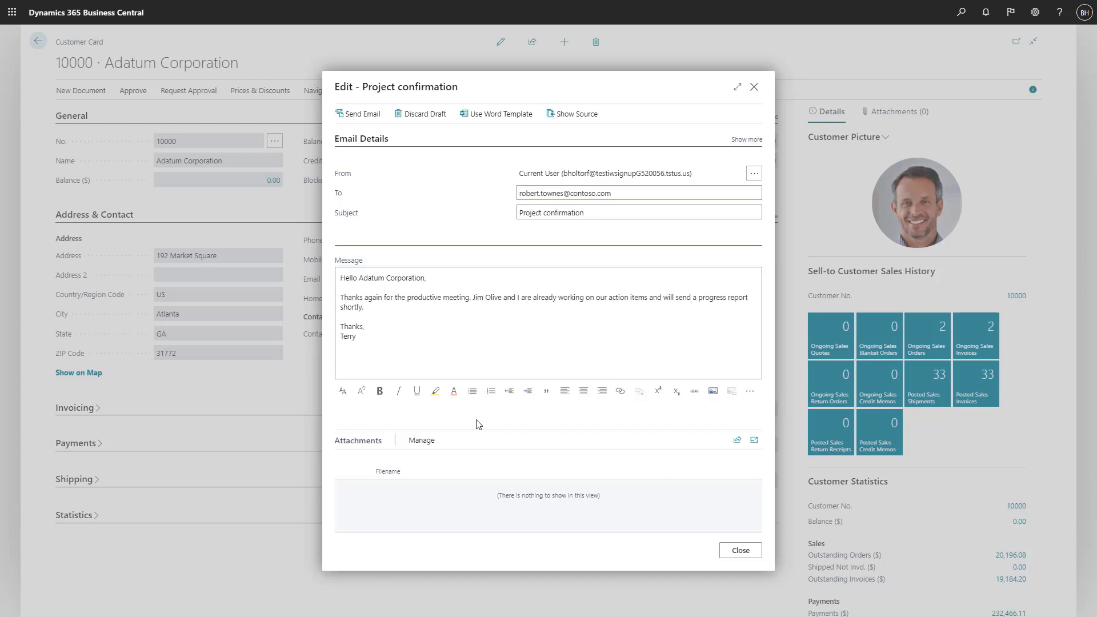
Step: Attach Project confirmation.docx, generated in Docx format from the CONFIRMATION template
{"action": "left_click", "coordinate": [422, 440]}
{"action": "left_click", "coordinate": [529, 460]}
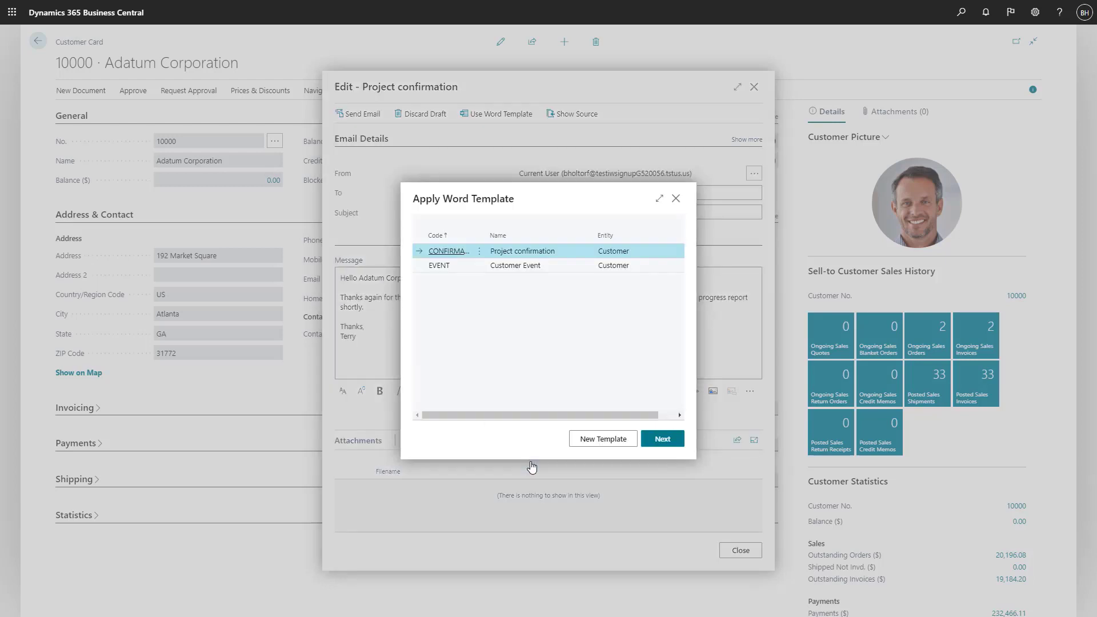
{"action": "left_click", "coordinate": [665, 440]}
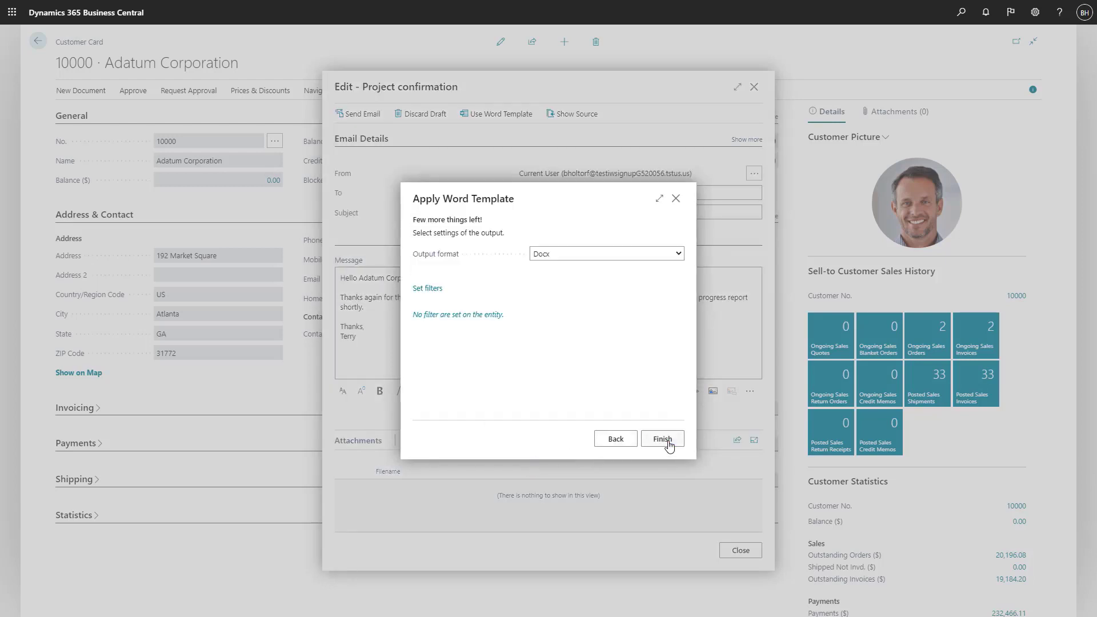
{"action": "left_click", "coordinate": [679, 253]}
{"action": "left_click", "coordinate": [679, 253]}
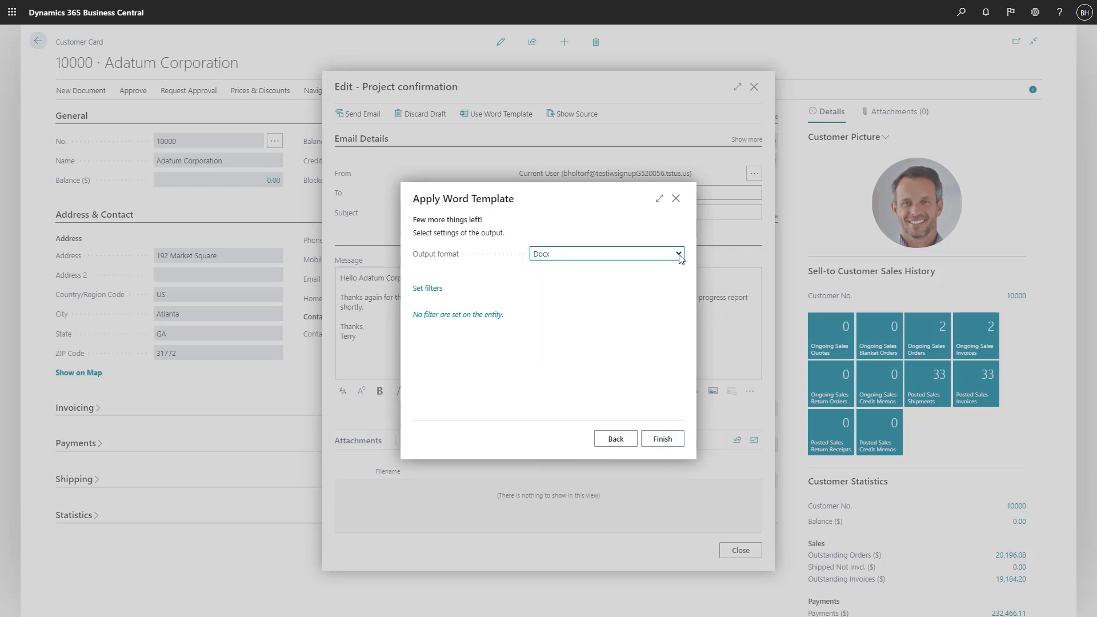
{"action": "left_click", "coordinate": [665, 441]}
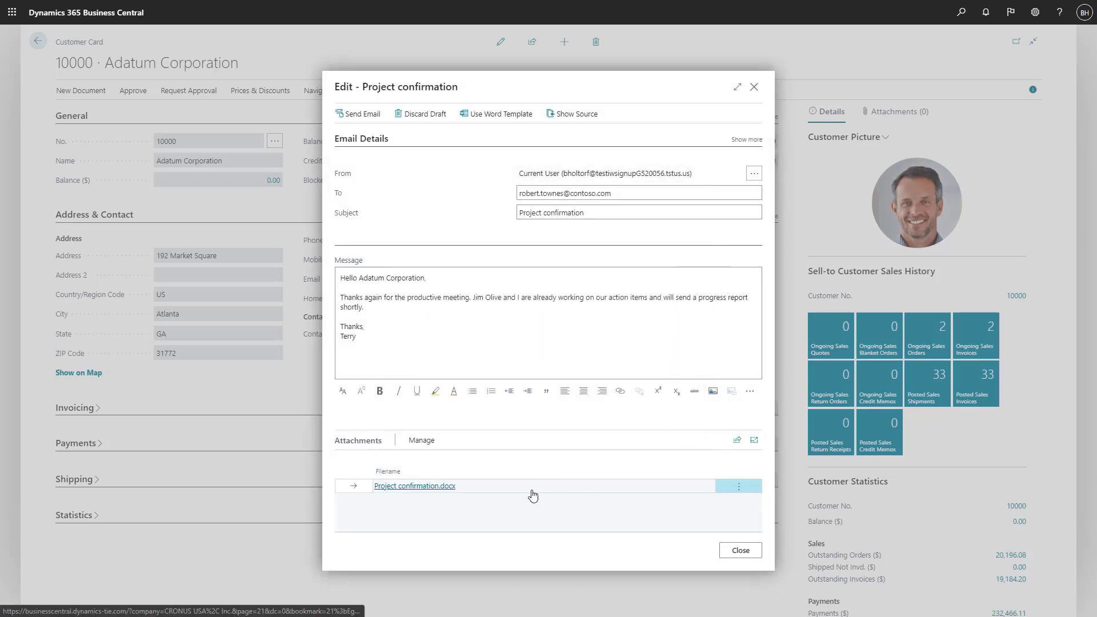